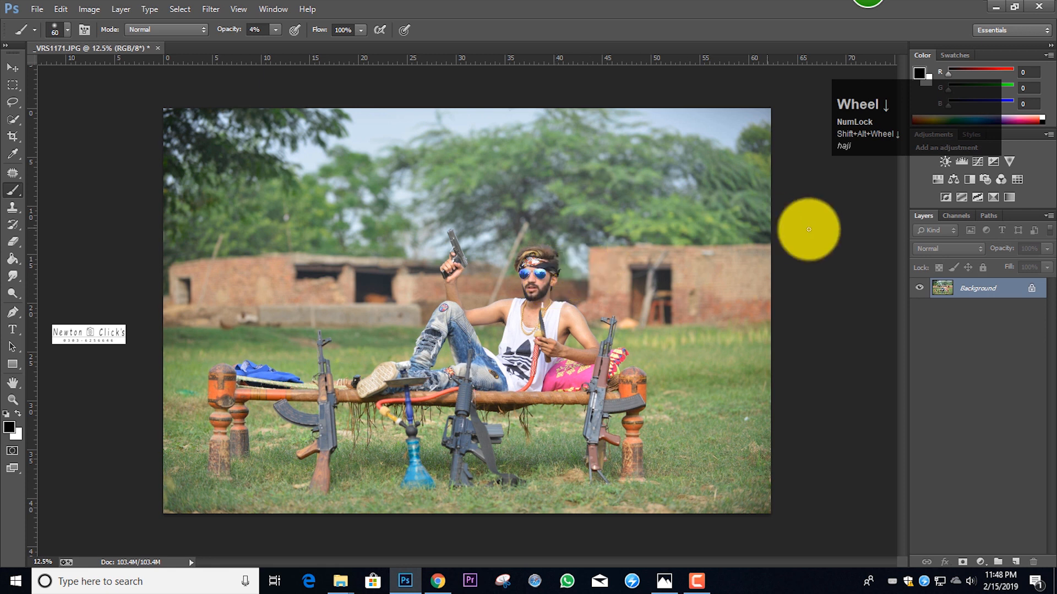
left_click(837, 246)
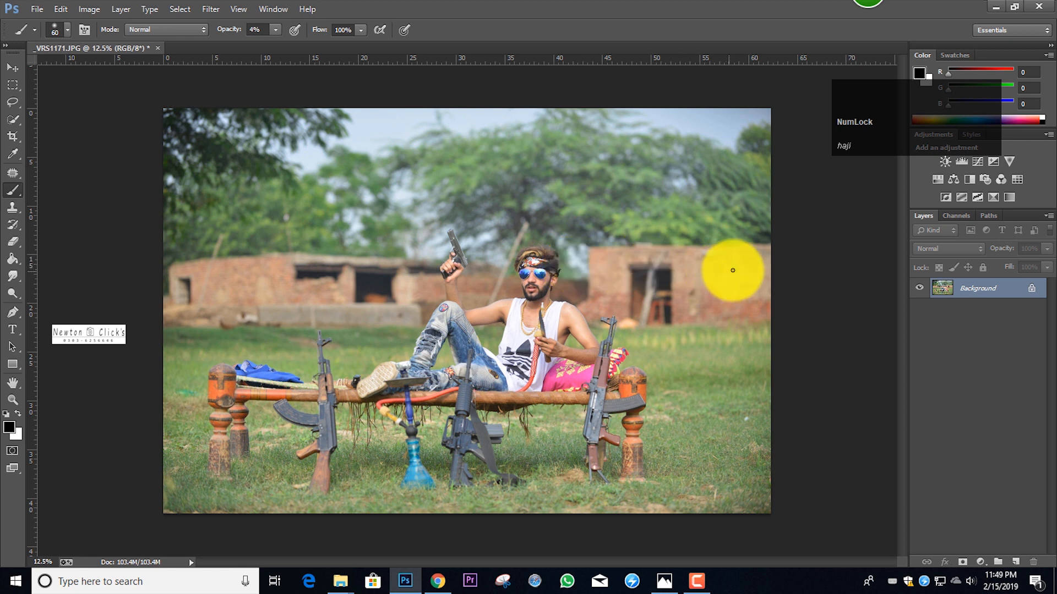
left_click_drag(894, 104, 848, 144)
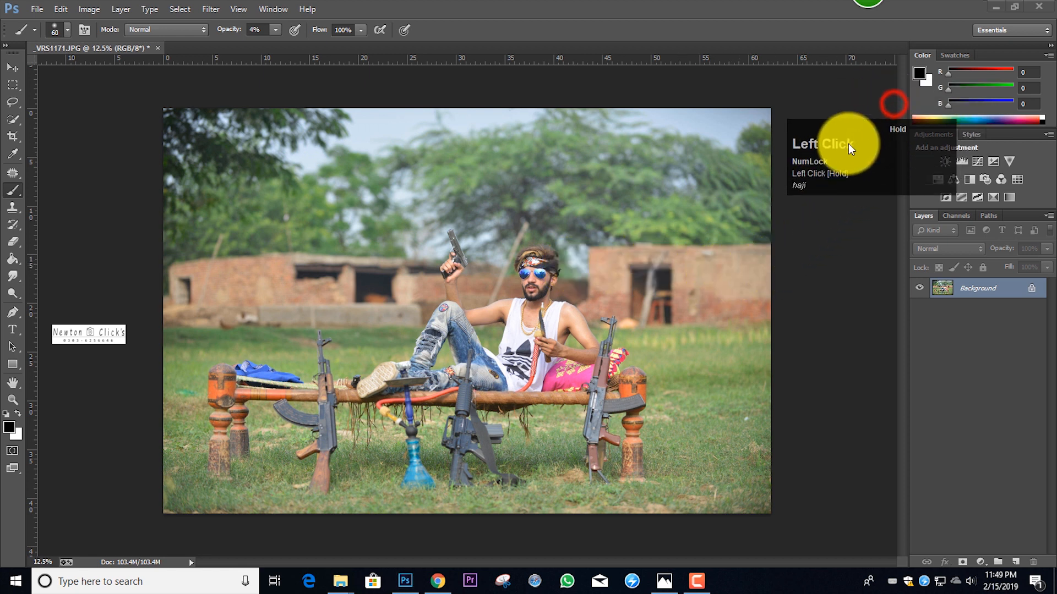
left_click(824, 243)
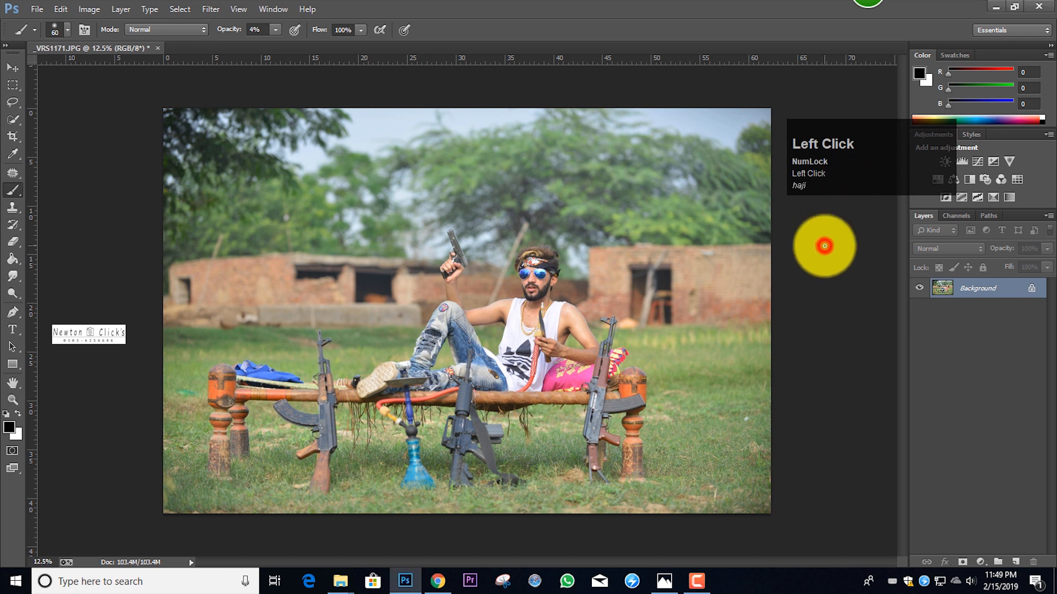
Apply the Camera Raw filter to the photo with Highlights +3, Shadows +12 and Clarity +6
scroll(553, 289, "up", 4, "alt")
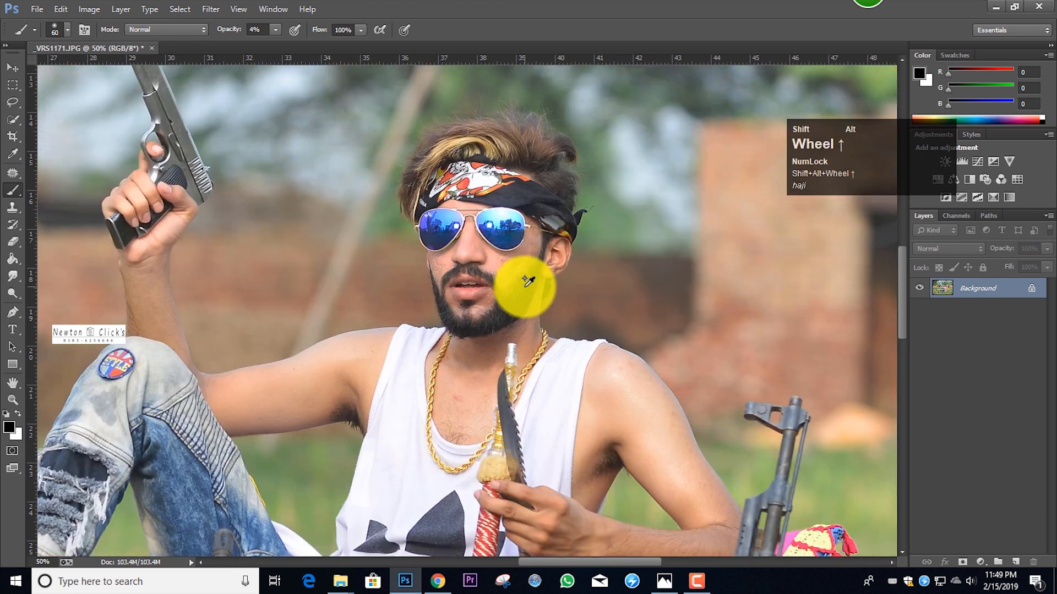
key("shift+Caps_Lock")
key("ctrl+a")
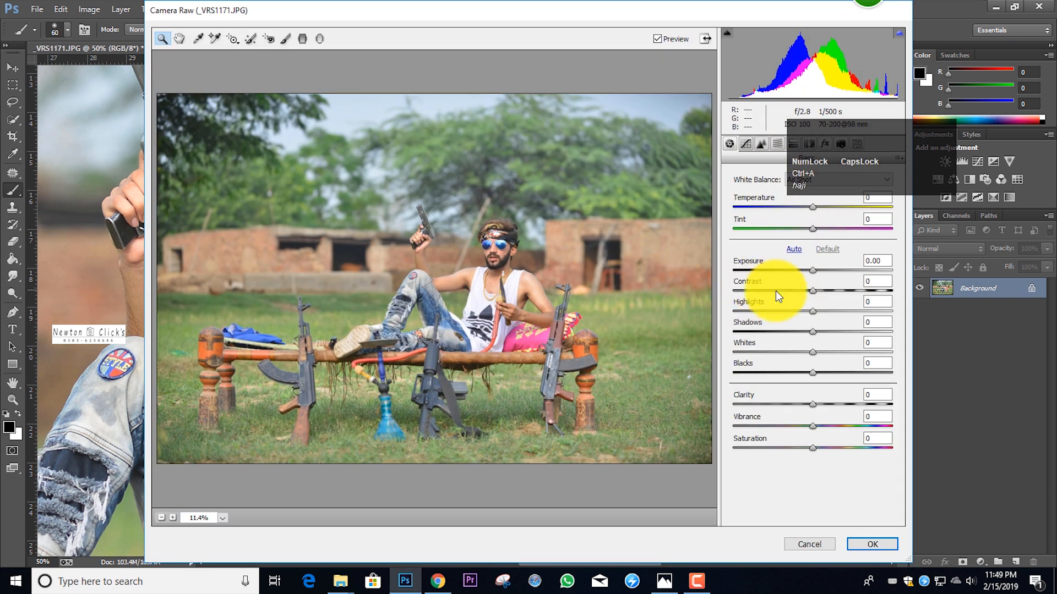
mouse_move(813, 330)
left_mouse_down()
mouse_move(825, 333)
mouse_move(816, 310)
left_mouse_up()
left_click_drag(812, 403, 818, 403)
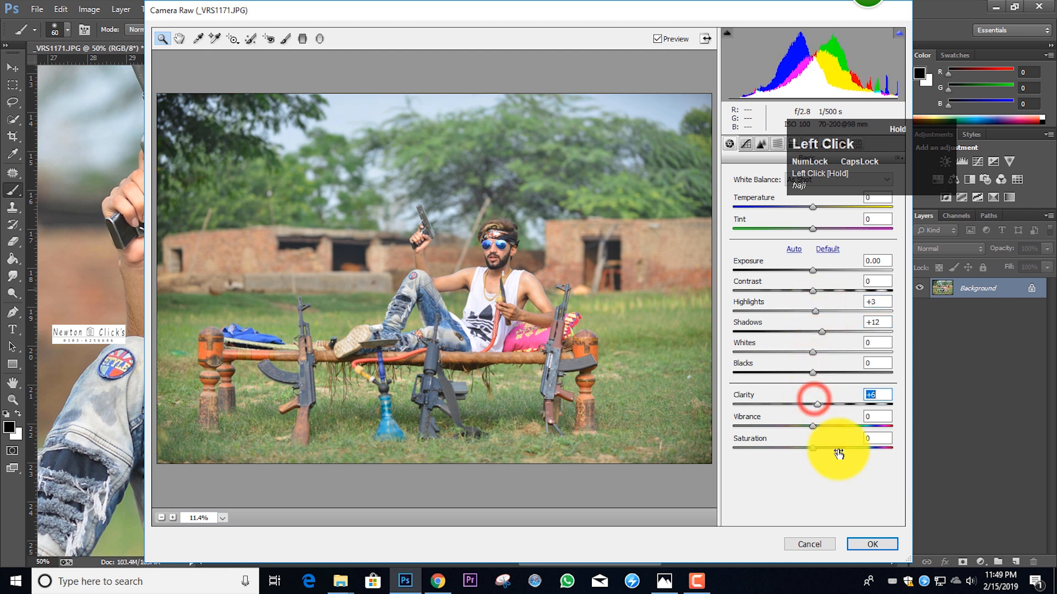
left_click(879, 544)
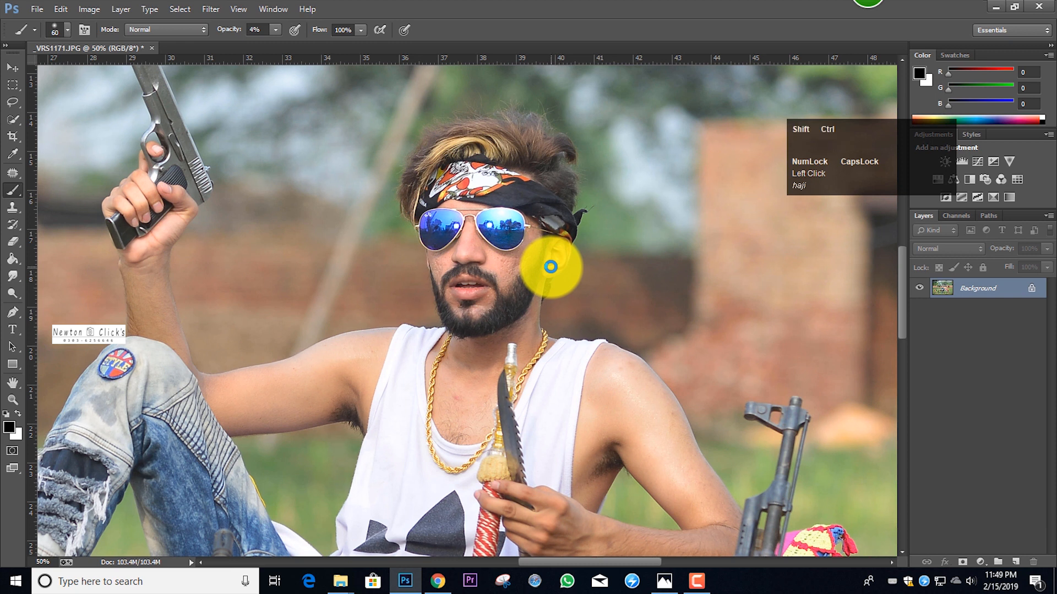
Open the photo in Liquify and push the top of the man's hair upward with the Forward Warp tool
key("ctrl+shift+x")
left_click(19, 123)
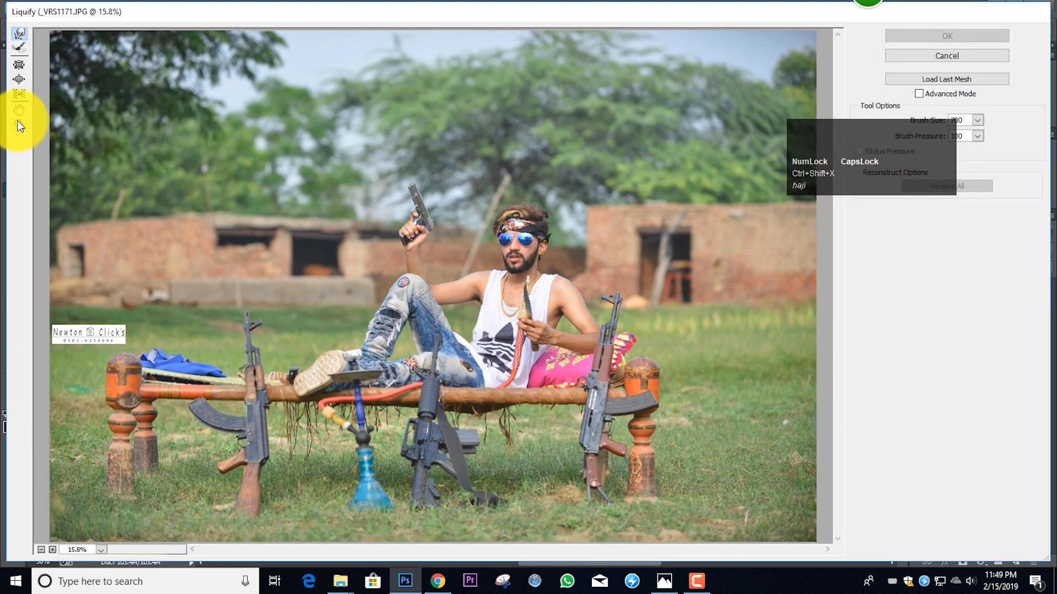
mouse_move(438, 165)
left_mouse_down()
mouse_move(573, 290)
mouse_move(608, 340)
left_mouse_up()
scroll(544, 279, "up", 1)
left_click(18, 32)
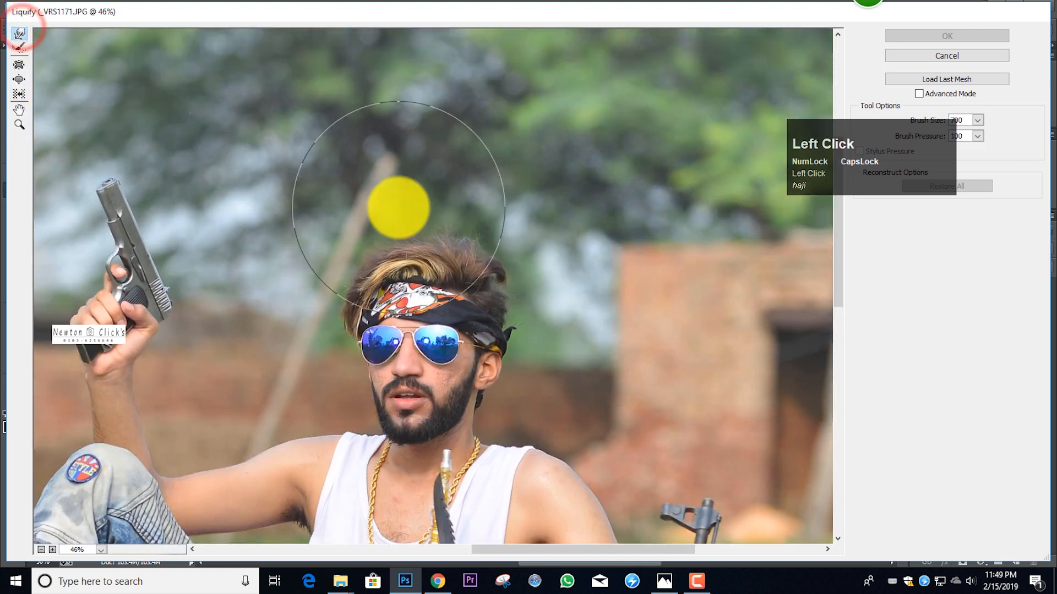
key("bracketright")
key("bracketleft")
key("bracketleft")
mouse_move(447, 200)
left_mouse_down()
mouse_move(448, 184)
mouse_move(419, 200)
left_mouse_up()
key("bracketleft")
key("bracketleft")
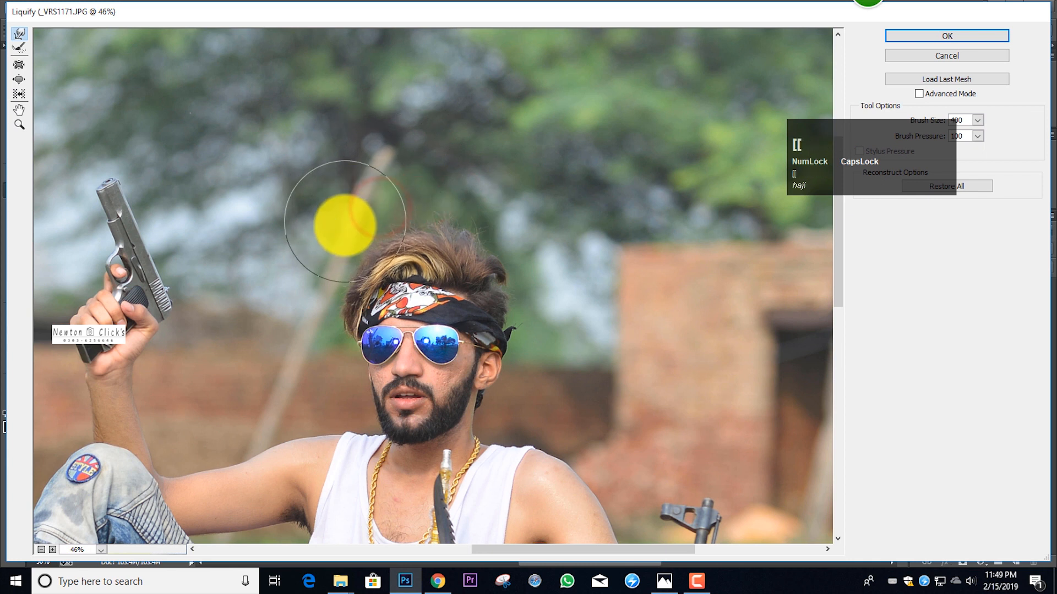
Reshape the front edge of the man's hair above the headband with progressively smaller warp brushes
left_click_drag(356, 253, 415, 229)
key("bracketleft")
key("bracketleft")
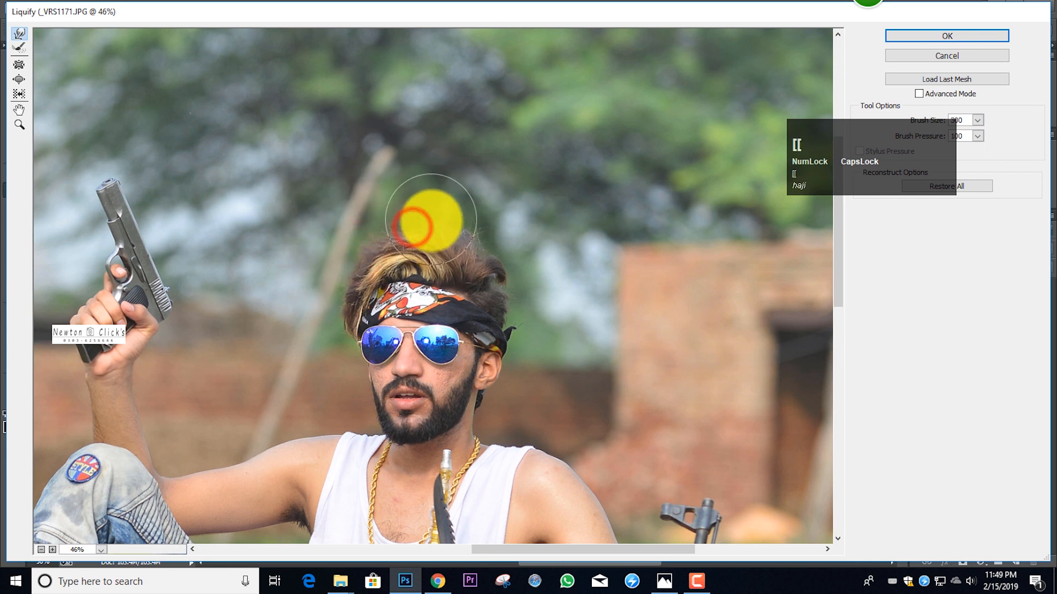
left_click(435, 240)
key("bracketright")
left_click_drag(408, 241, 408, 239)
key("bracketleft")
left_click_drag(363, 265, 344, 293)
key("bracketright")
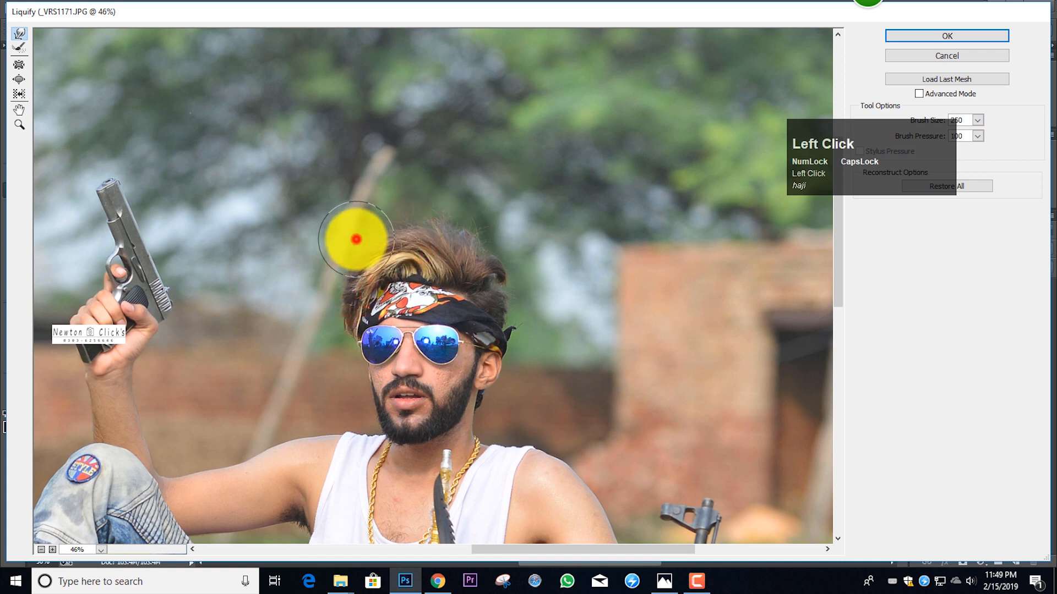
Pull the hair behind the headband slightly outward at the back of the head with a small warp brush
left_click(349, 170)
key("bracketright")
key("bracketright")
key("bracketright")
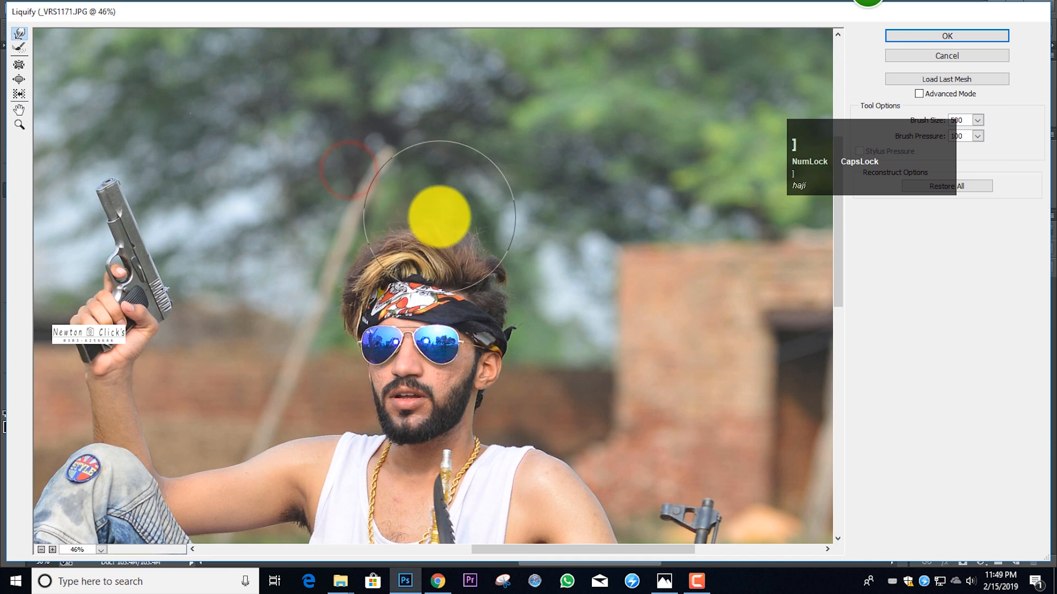
key("bracketleft")
key("bracketleft")
key("bracketleft")
key("bracketleft")
key("bracketleft")
key("bracketleft")
key("bracketleft")
left_click_drag(484, 282, 506, 278)
Touch up the back and upper outline of the hair, enlarging the warp brush from 160 to 400
key("bracketright")
key("bracketright")
key("bracketright")
key("bracketright")
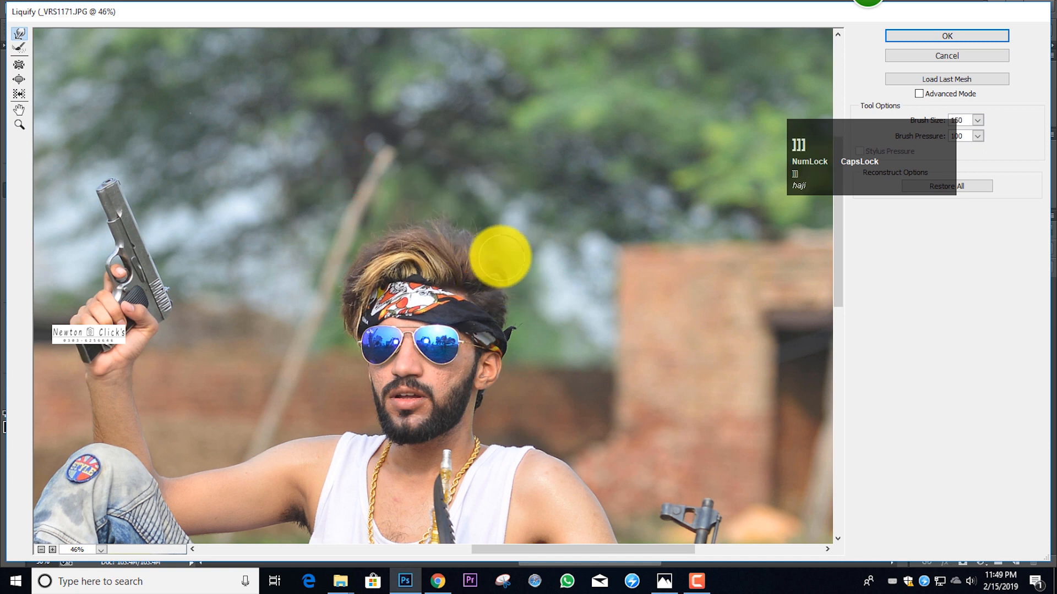
left_click(482, 259)
key("bracketright")
key("bracketright")
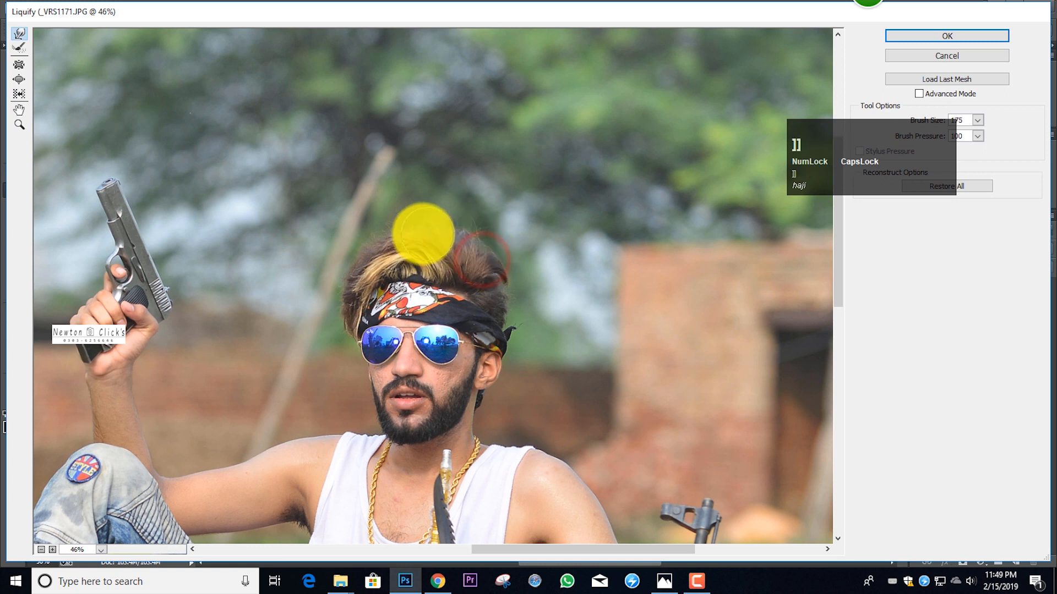
key("bracketright")
key("bracketright")
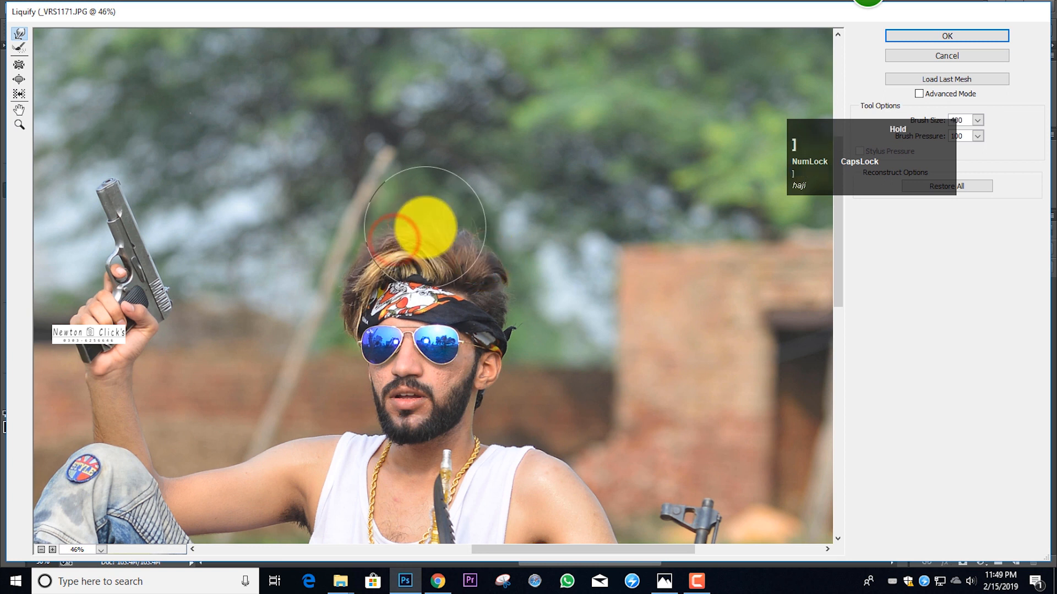
left_click(424, 236)
Add more volume to the crown of the hair with the warp brush enlarged to 600
key("bracketright")
key("bracketright")
key("bracketright")
key("bracketright")
left_click(448, 224)
key("bracketright")
left_click(411, 206)
left_click(393, 141)
left_click(400, 98)
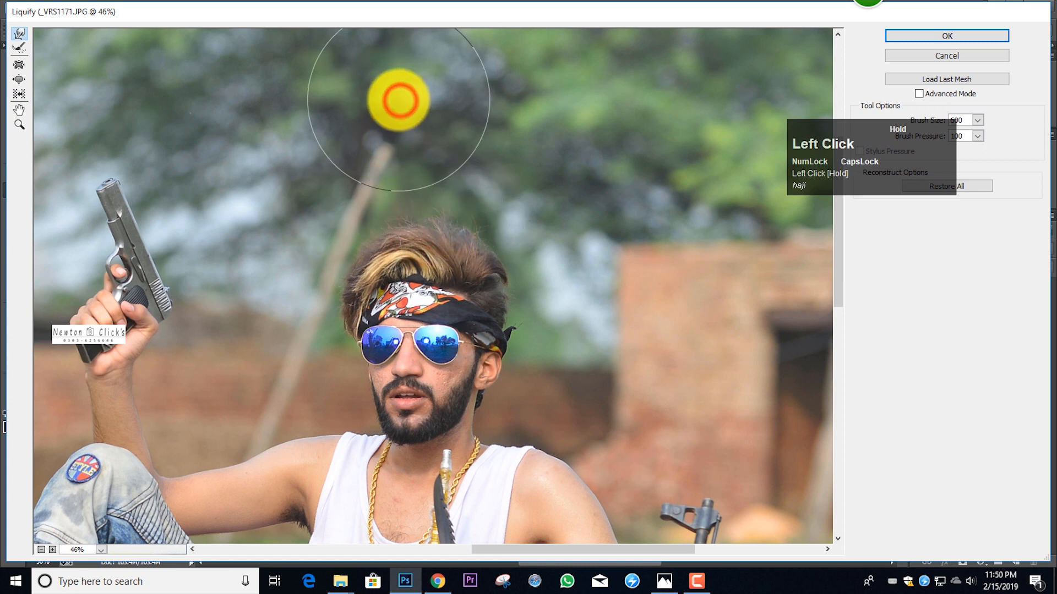
Refine the front and top outline of the hair with a smaller warp brush and apply the Liquify changes
key("bracketleft")
left_click(366, 255)
key("bracketleft")
left_click(396, 238)
left_click_drag(395, 238, 460, 233)
key("bracketleft")
scroll(502, 248, "down", 5)
left_click(968, 35)
Apply a Camera Raw HSL adjustment with Oranges saturation -29 and Oranges luminance +21
scroll(539, 147, "down", 5)
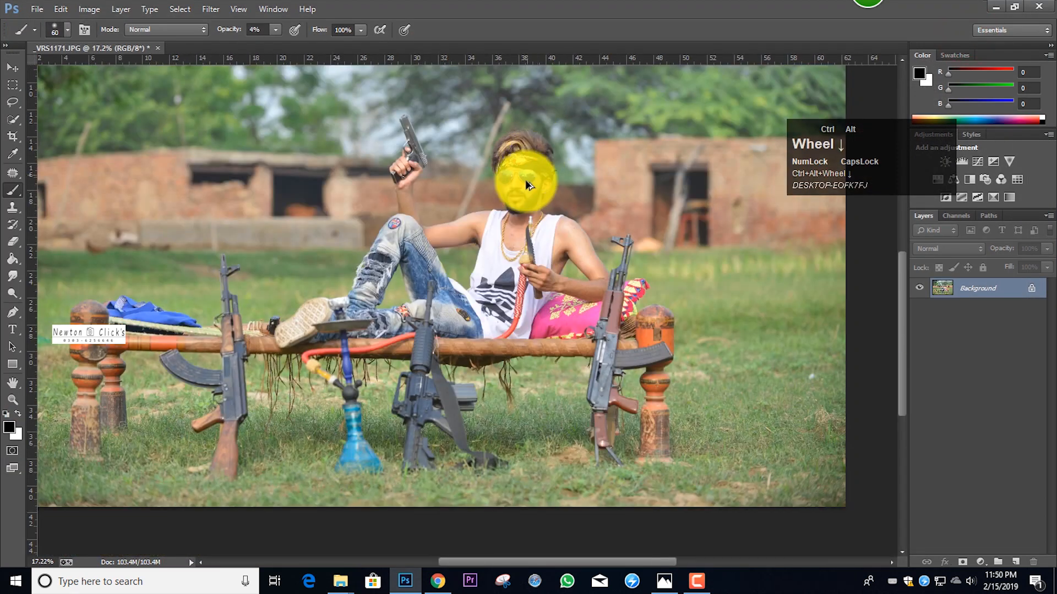
scroll(540, 236, "up", 2)
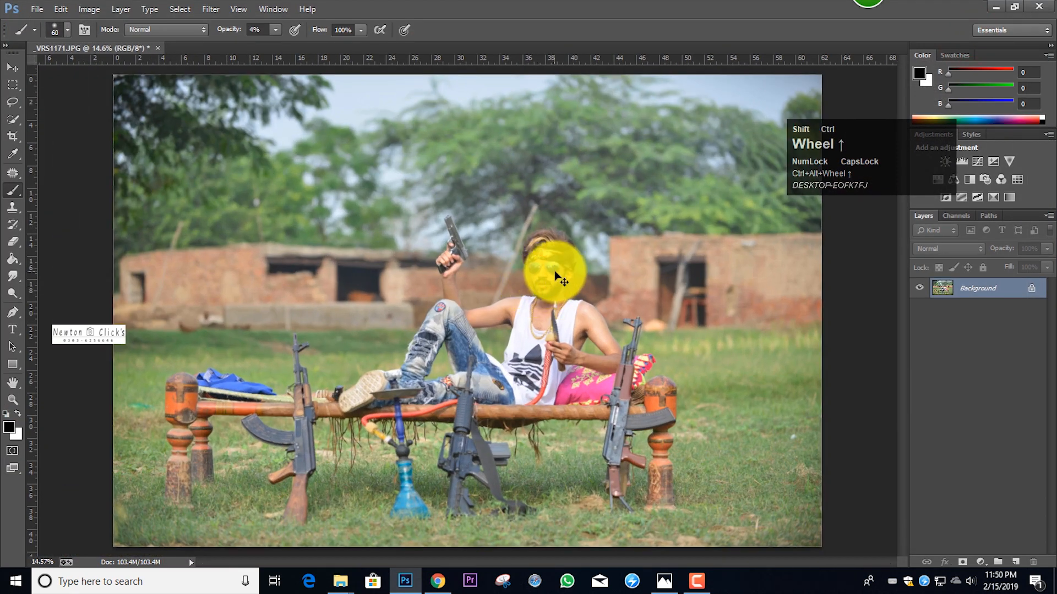
key("ctrl+shift+a")
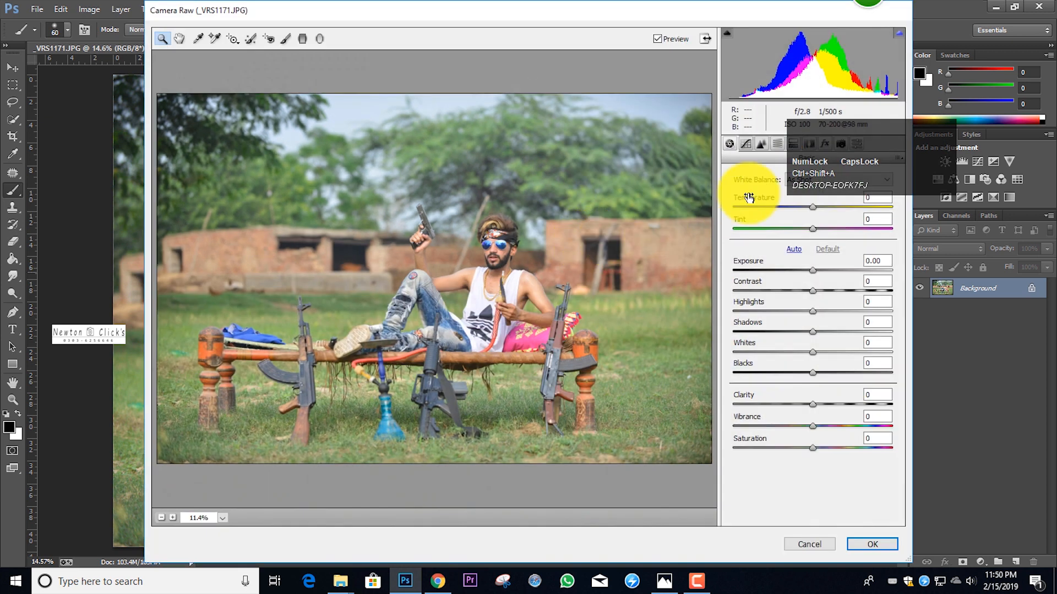
left_click(914, 136)
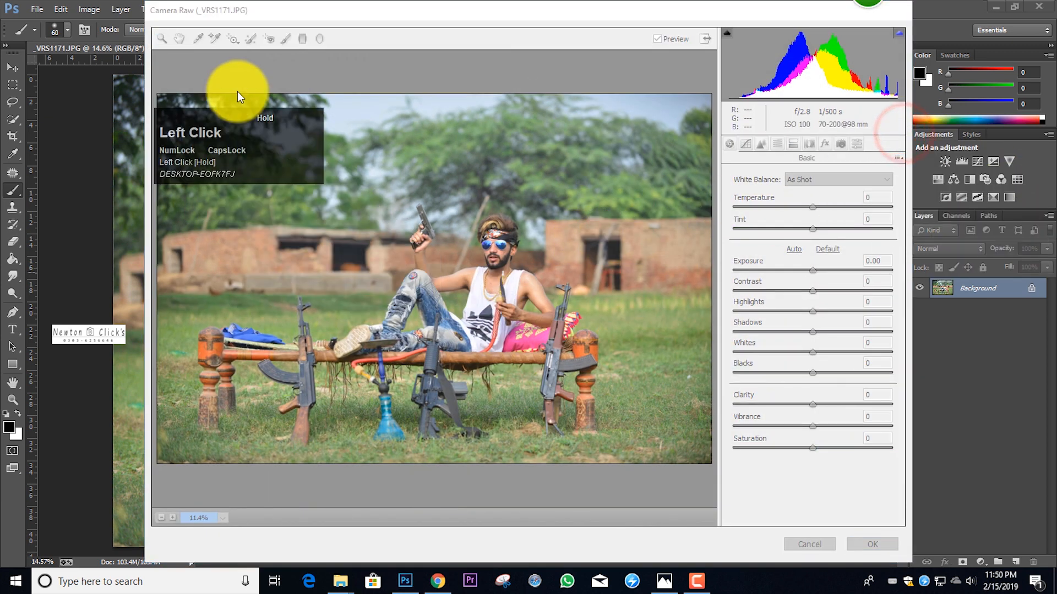
left_click(778, 143)
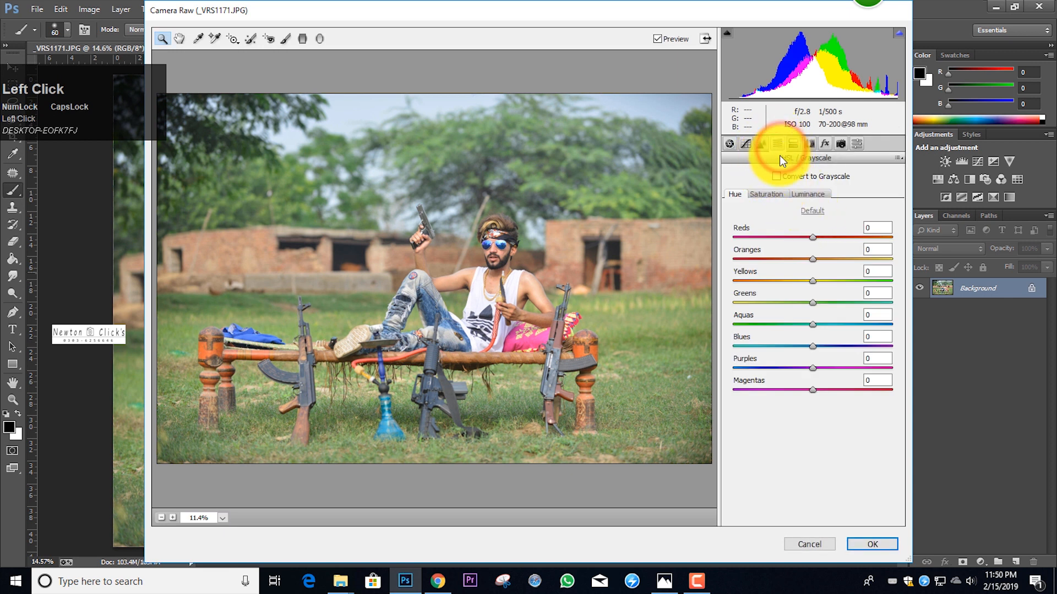
left_click(778, 192)
left_click_drag(813, 259, 791, 257)
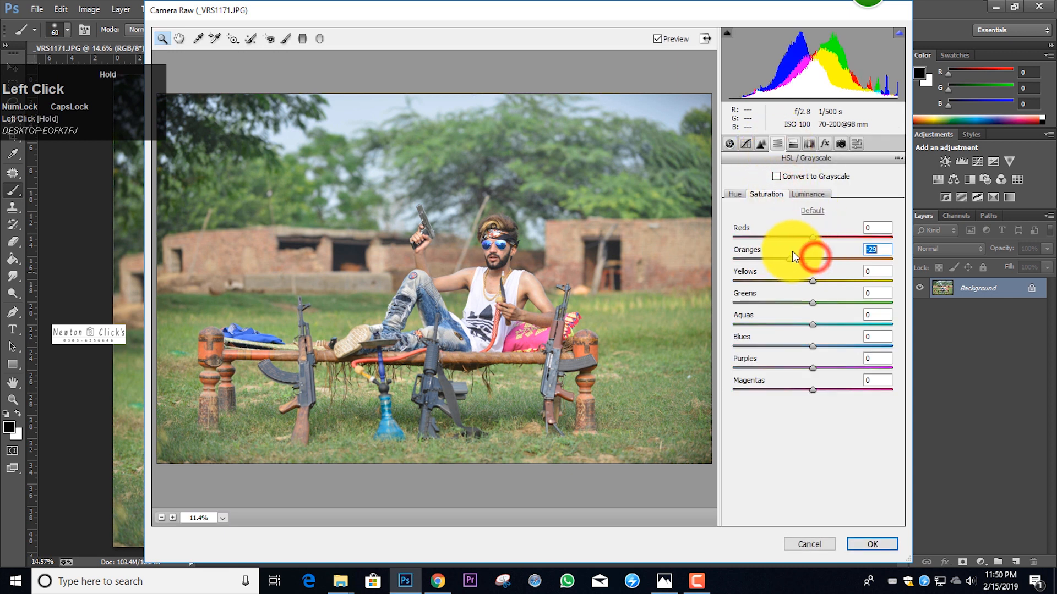
left_click(812, 195)
left_click_drag(812, 258, 832, 263)
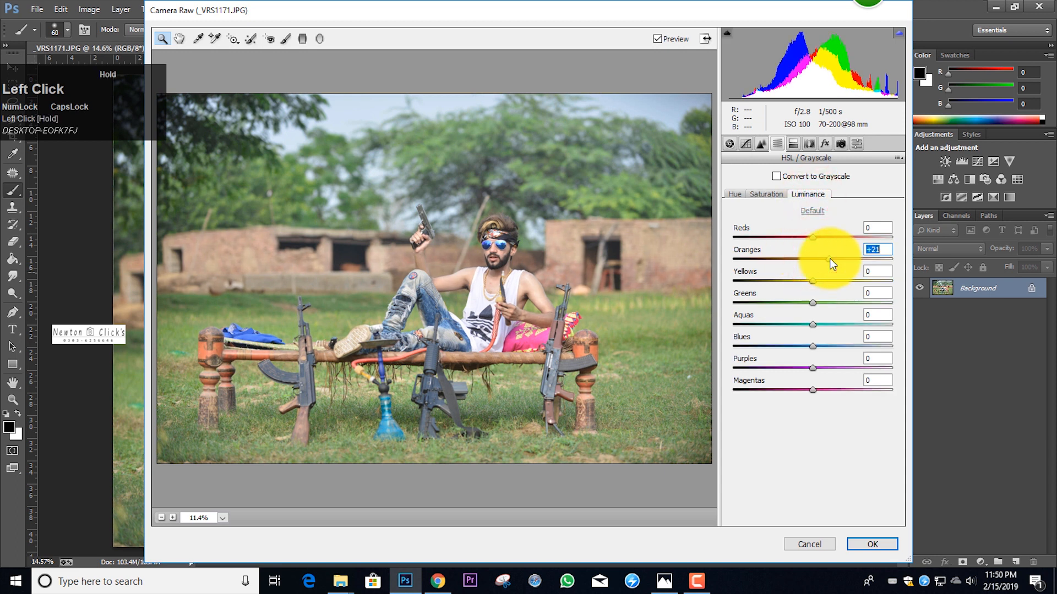
left_click(778, 195)
left_click(791, 260)
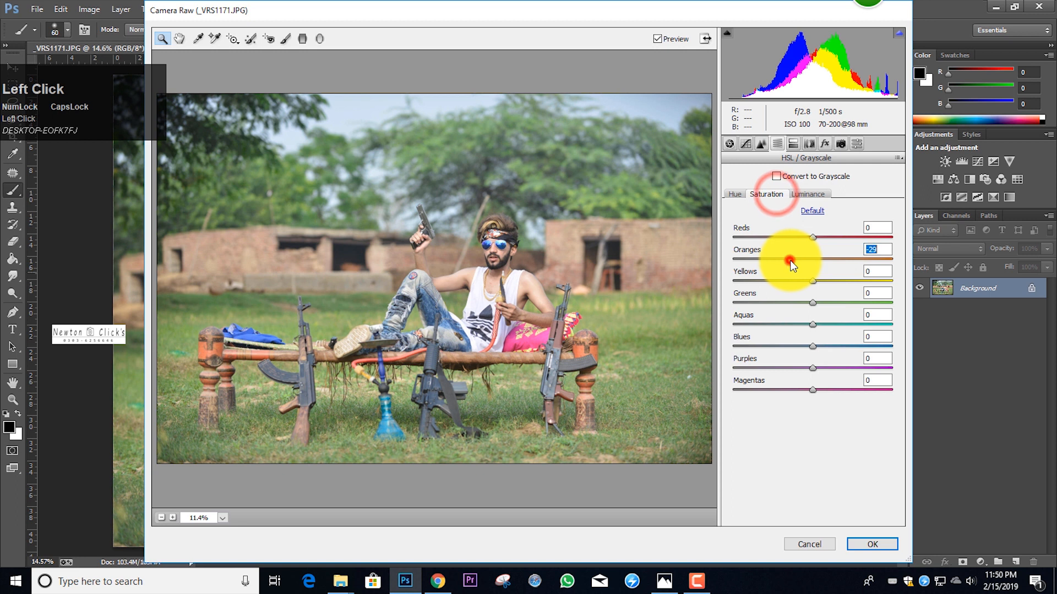
left_click(869, 543)
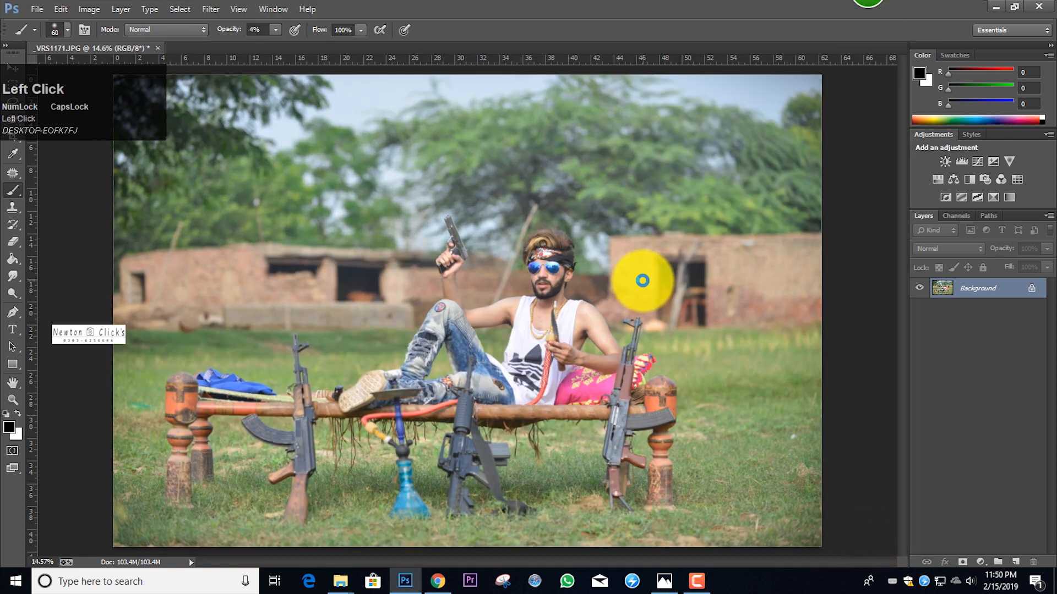
In Camera Raw HSL, raise Greens saturation strongly and Blues saturation slightly, shift the Blues hue toward aqua, and apply
key("shift+ctrl+a")
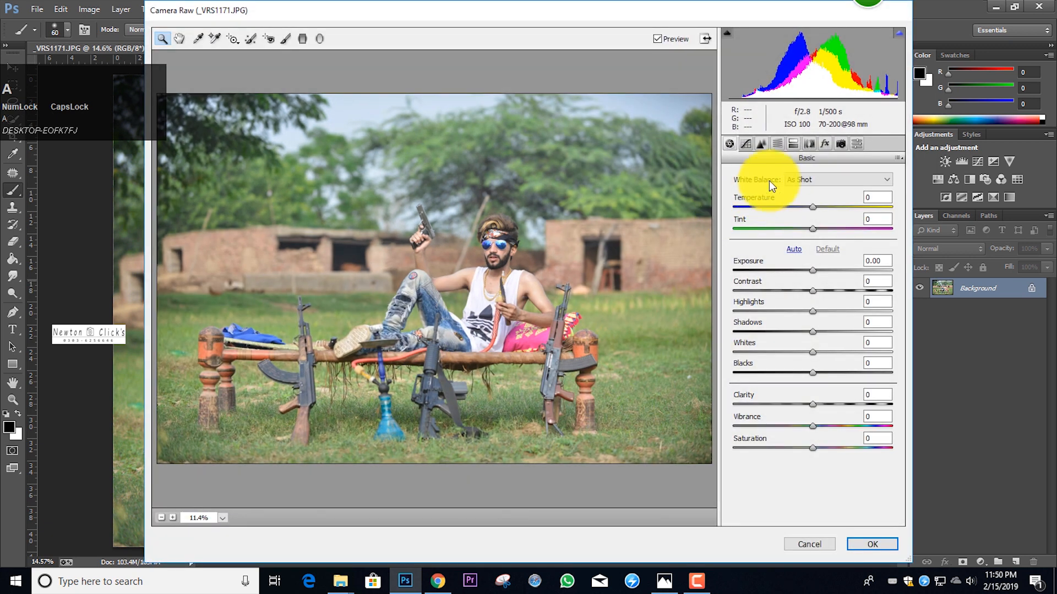
left_click(777, 144)
left_click(773, 194)
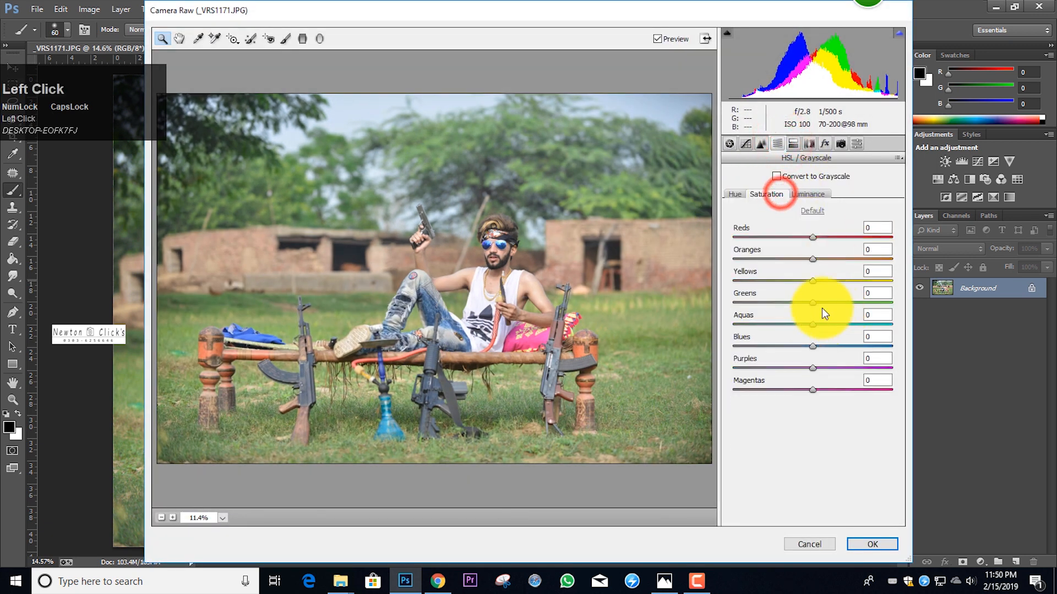
left_click_drag(817, 300, 891, 303)
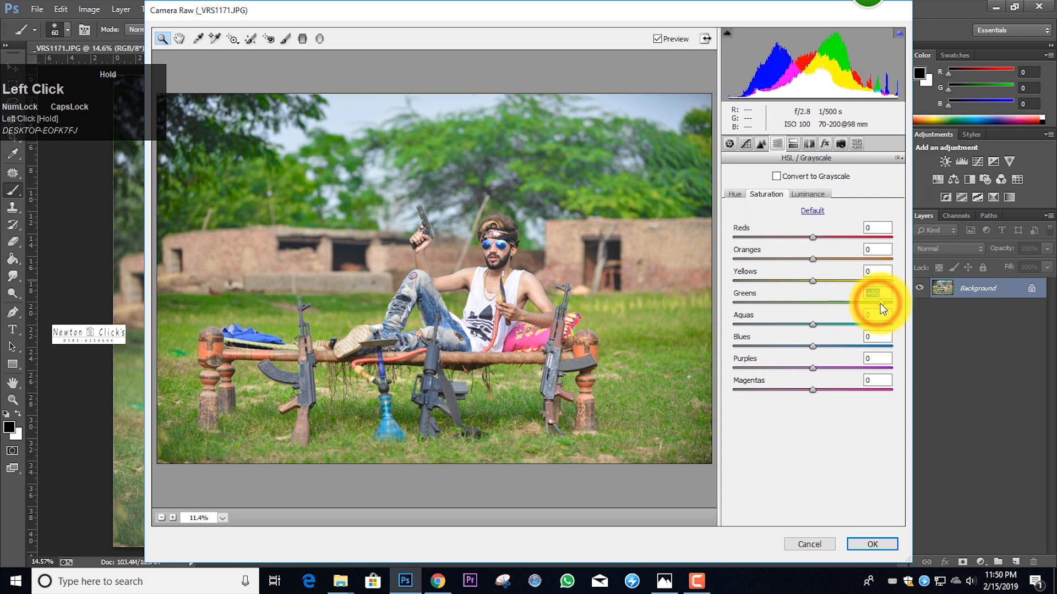
left_click_drag(812, 347, 825, 323)
left_click(735, 194)
left_click(798, 346)
left_click(874, 544)
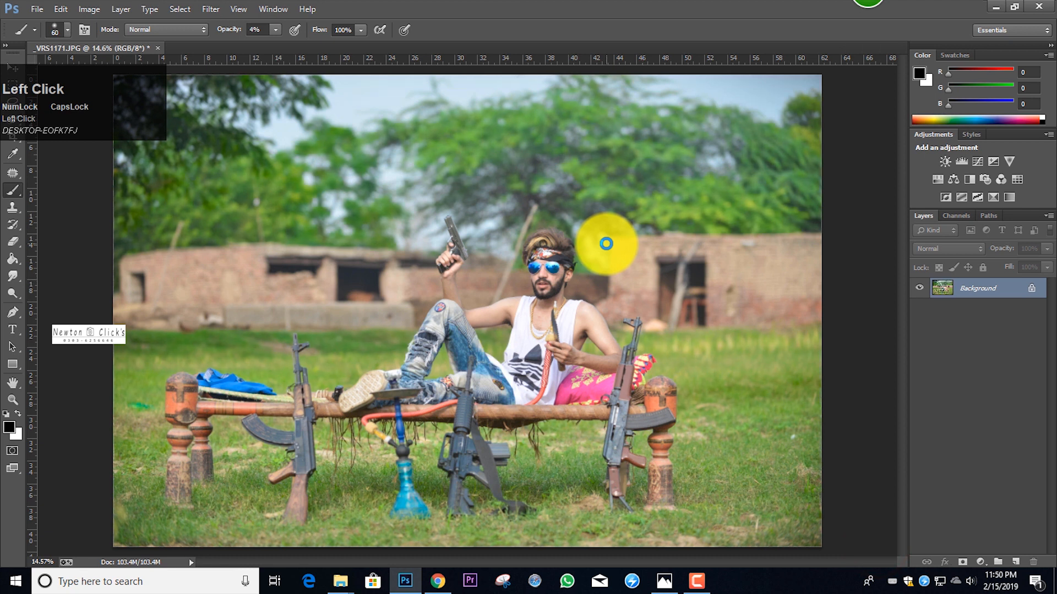
Apply a Camera Raw HSL adjustment with Greens hue -100 and Yellows hue -30 to turn the foliage golden
scroll(543, 293, "down", 3)
scroll(549, 294, "up", 2)
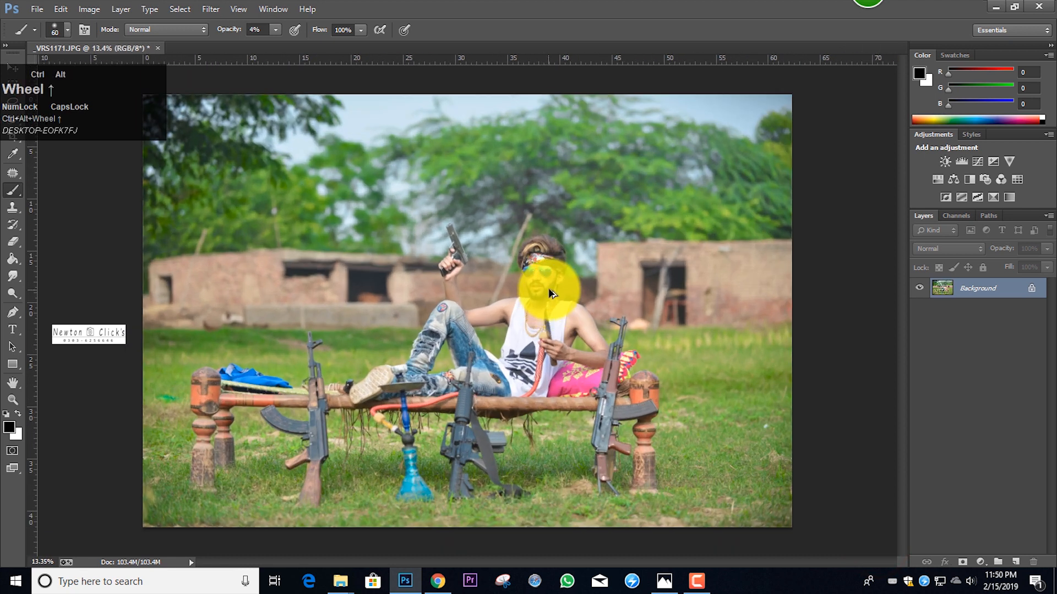
key("ctrl+shift+a")
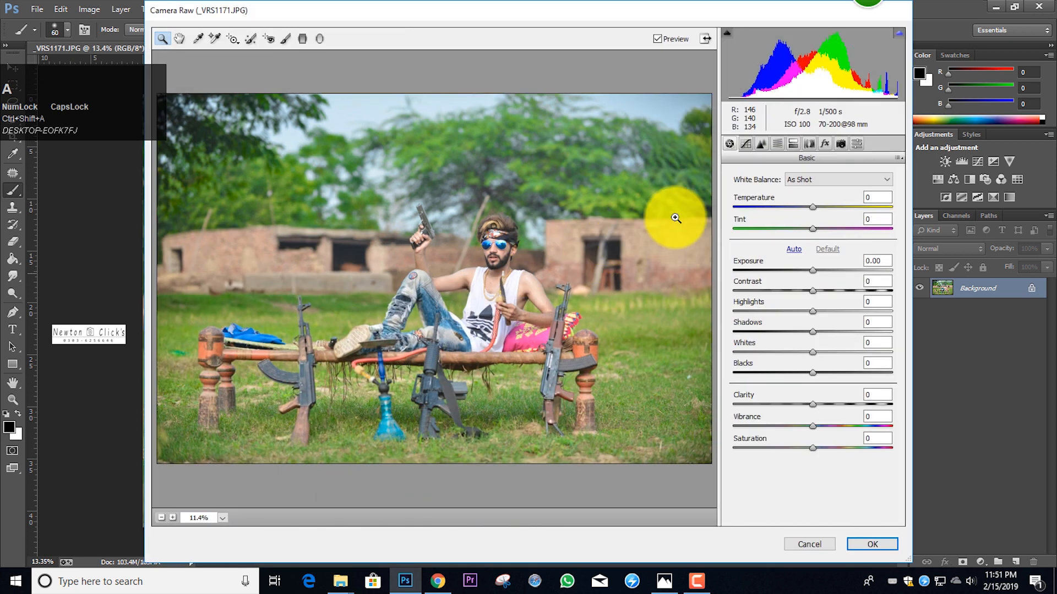
left_click(778, 144)
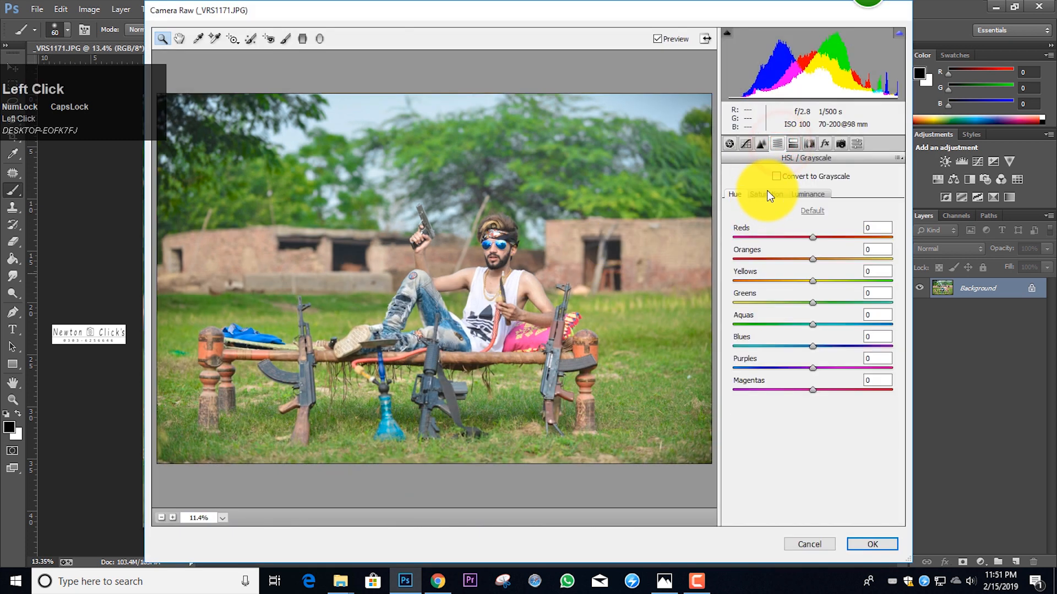
left_click_drag(791, 301, 722, 299)
mouse_move(794, 279)
left_mouse_down()
mouse_move(726, 275)
mouse_move(880, 269)
mouse_move(801, 273)
left_mouse_up()
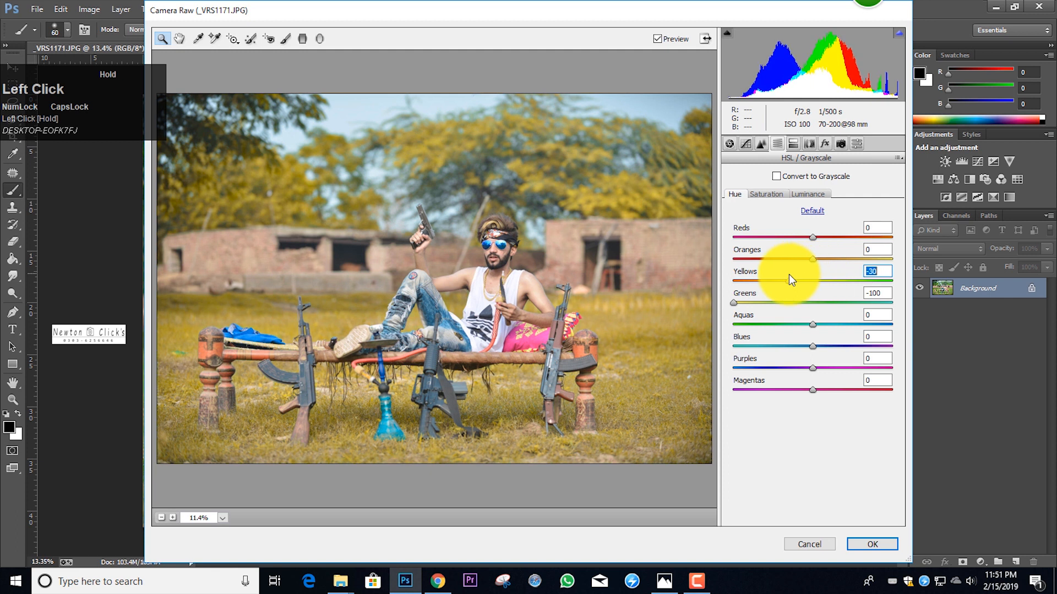
left_click(878, 539)
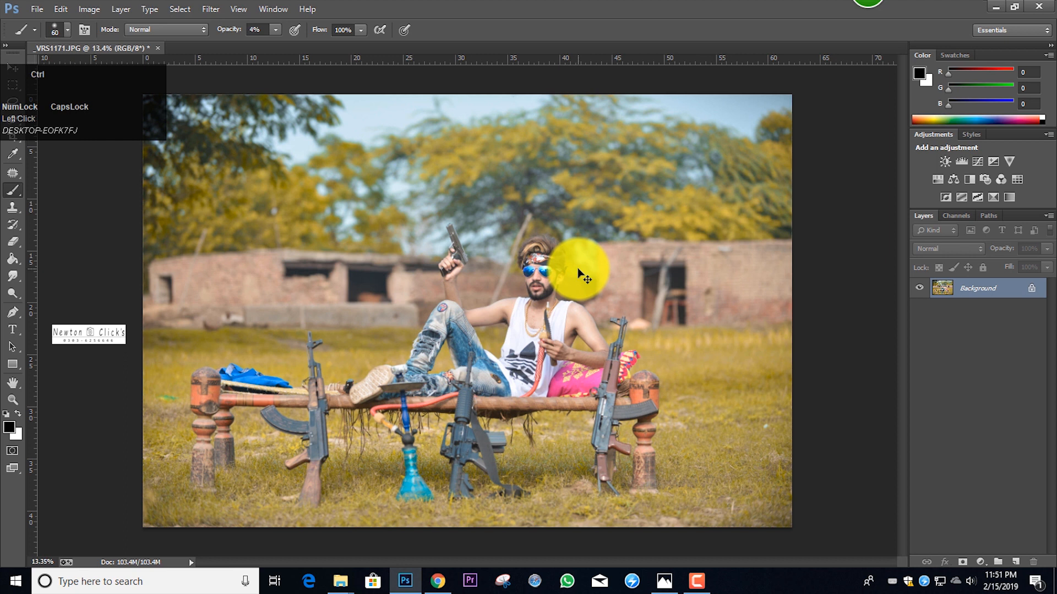
Apply a Camera Raw HSL adjustment with Aquas saturation +100, Blues saturation +8 and Blues hue -16
key("ctrl+a")
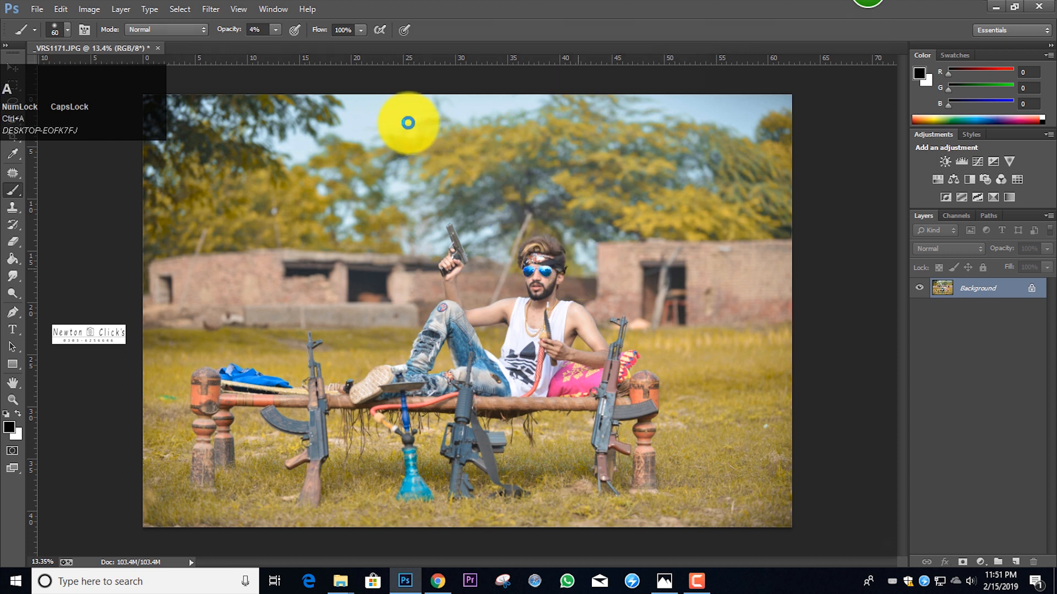
key("ctrl+shift+a")
left_click(777, 144)
left_click(772, 194)
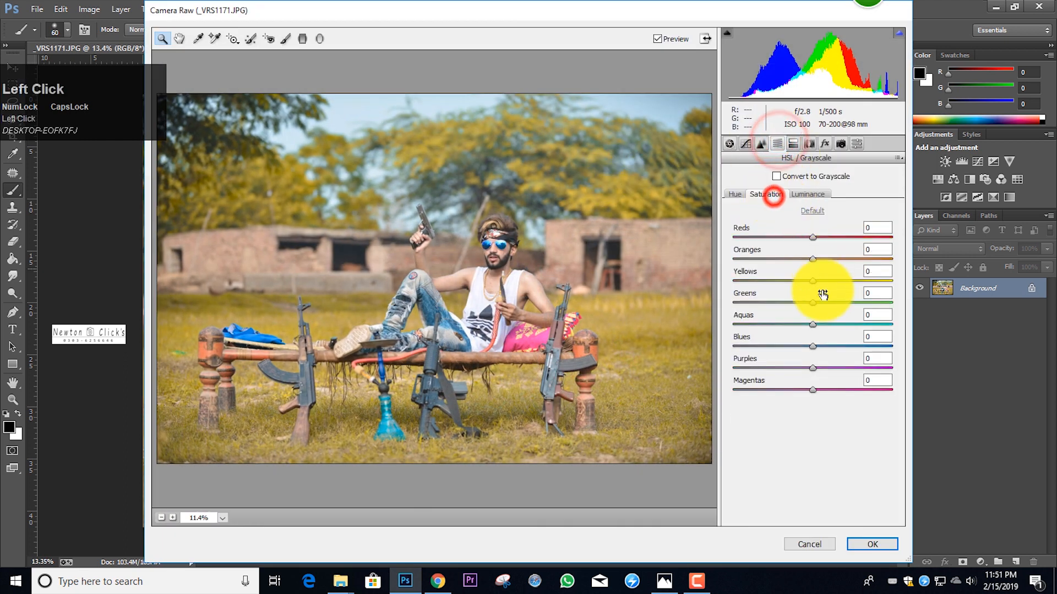
left_click_drag(812, 324, 906, 311)
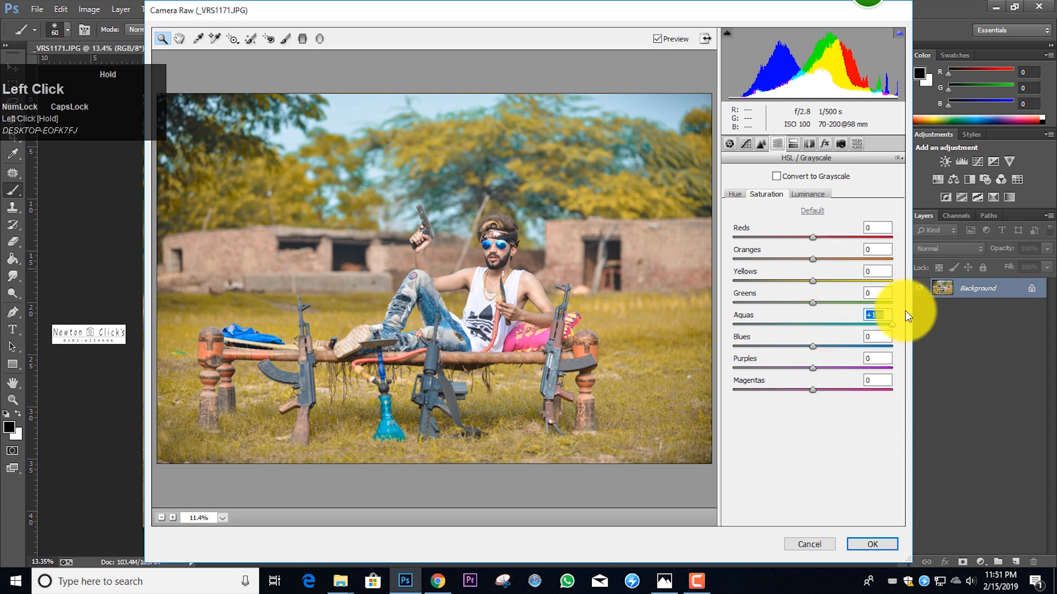
mouse_move(820, 346)
left_mouse_down()
mouse_move(858, 344)
mouse_move(816, 342)
mouse_move(825, 336)
left_mouse_up()
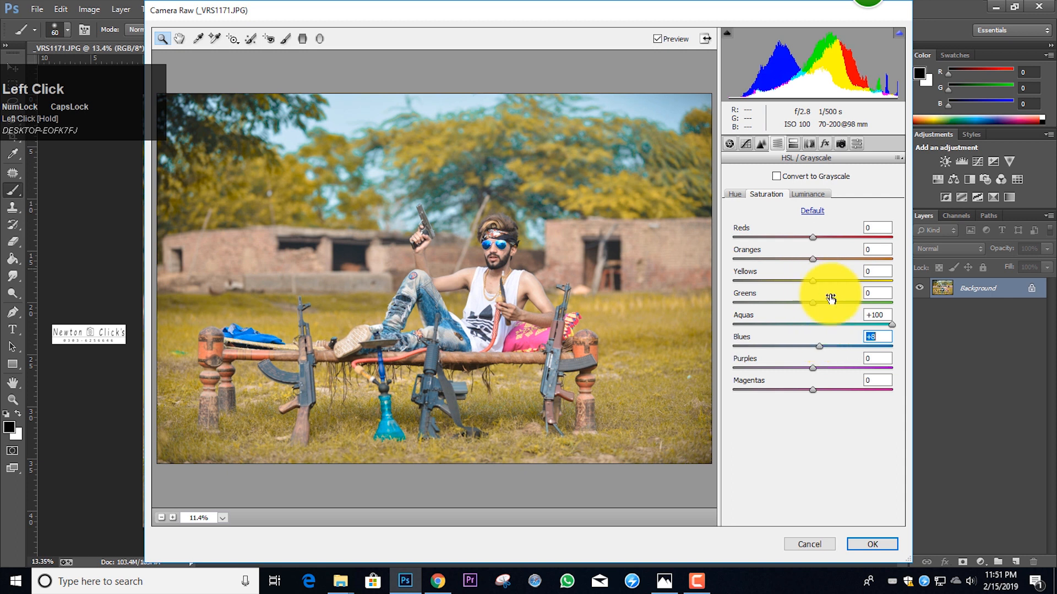
left_click(734, 193)
left_click(798, 346)
left_click(874, 541)
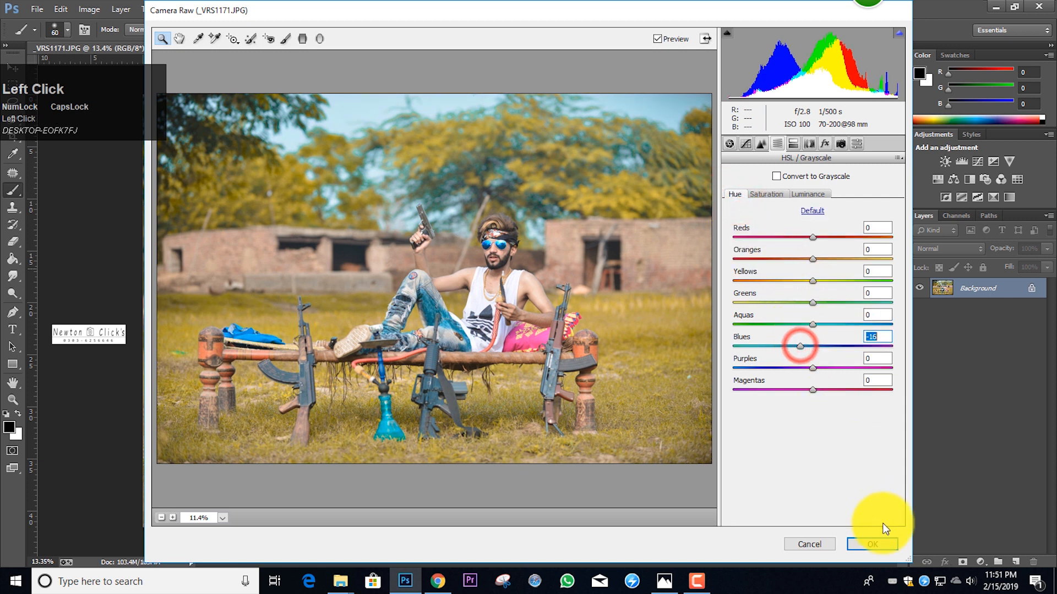
left_click(803, 346)
left_click(873, 544)
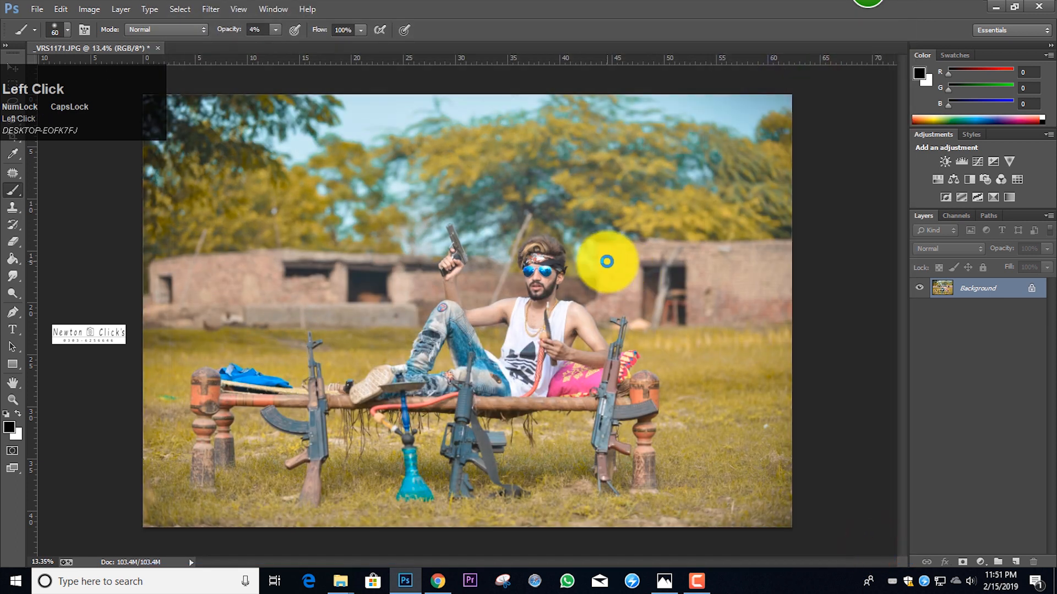
In Camera Raw's Camera Calibration, set Blue Primary hue -11 and saturation +7, Green Primary hue -36, and Red Primary hue -10 and saturation +10
scroll(603, 263, "up", 3)
scroll(600, 260, "down", 4)
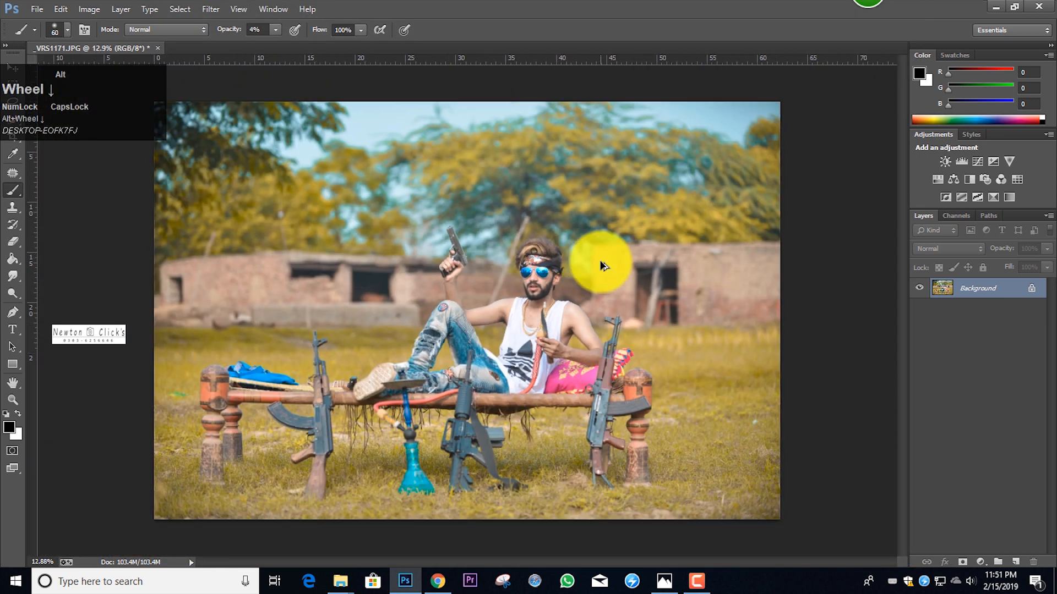
key("shift+a")
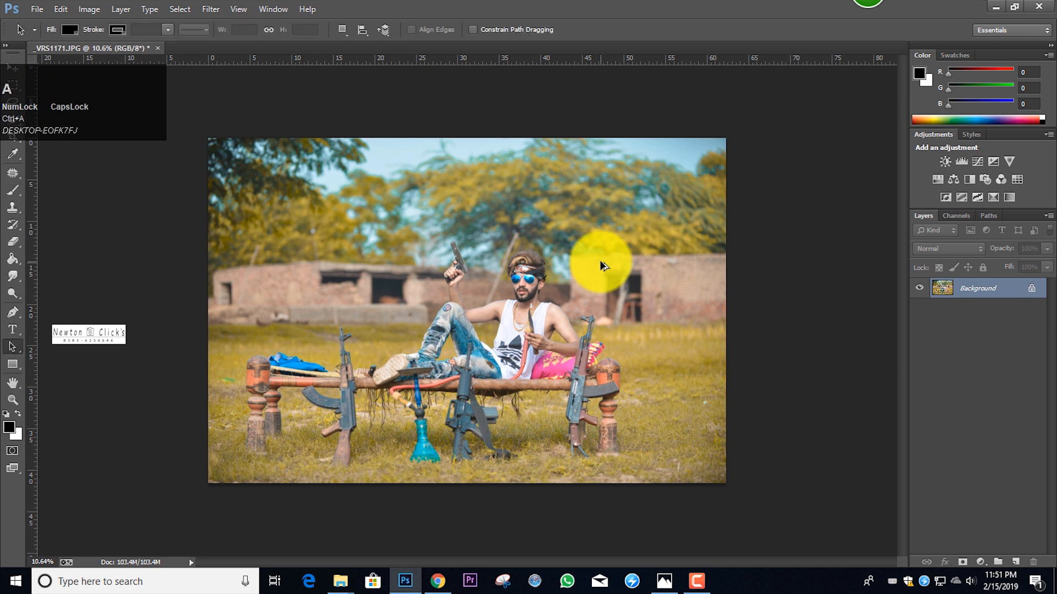
key("ctrl+shift+a")
left_click(840, 143)
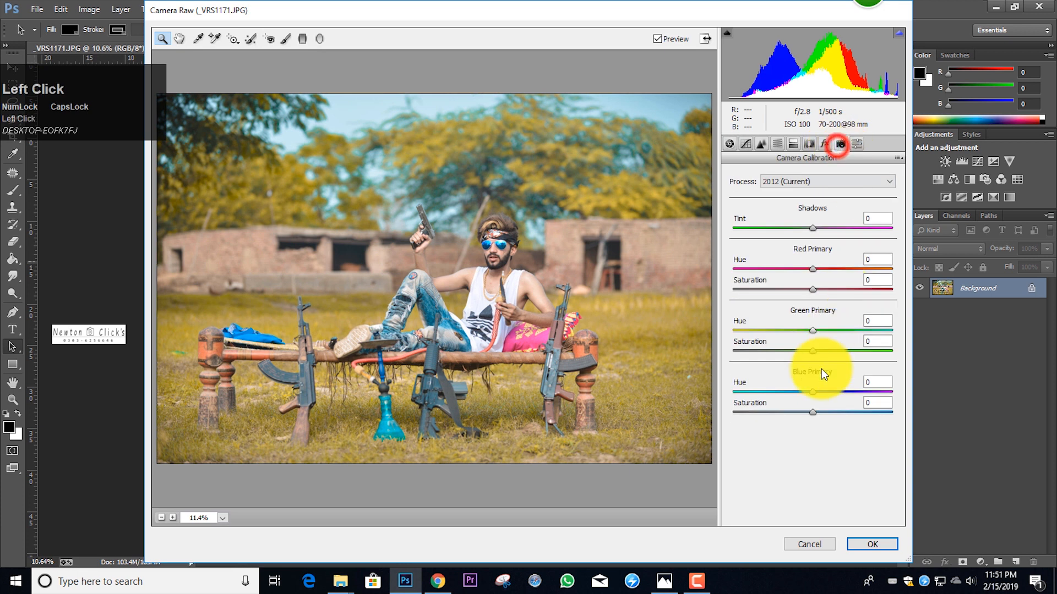
mouse_move(812, 392)
left_mouse_down()
mouse_move(761, 392)
mouse_move(811, 393)
mouse_move(848, 408)
mouse_move(793, 408)
mouse_move(818, 407)
left_mouse_up()
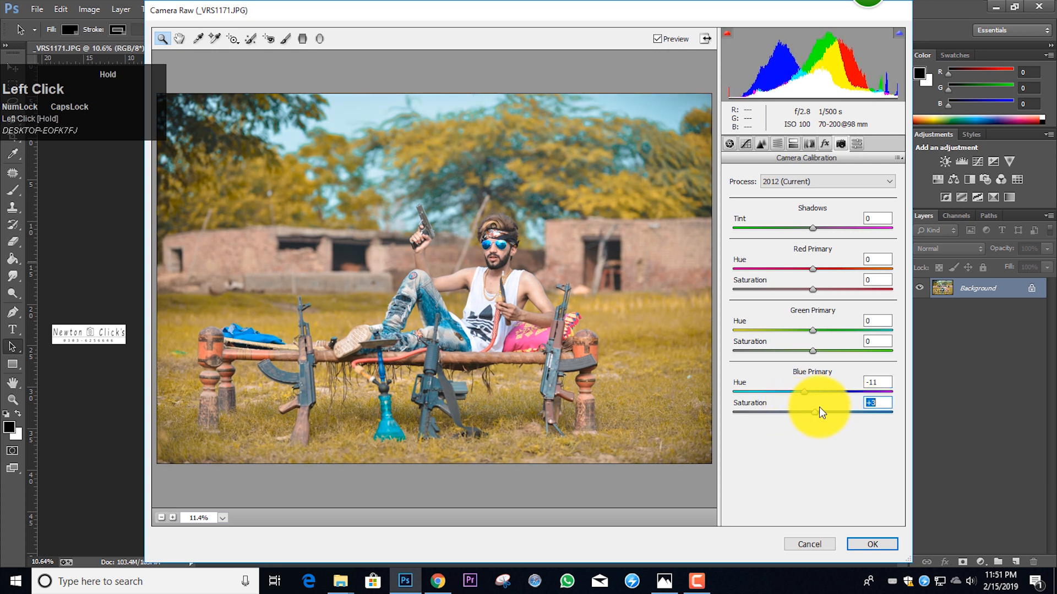
left_click_drag(815, 330, 786, 343)
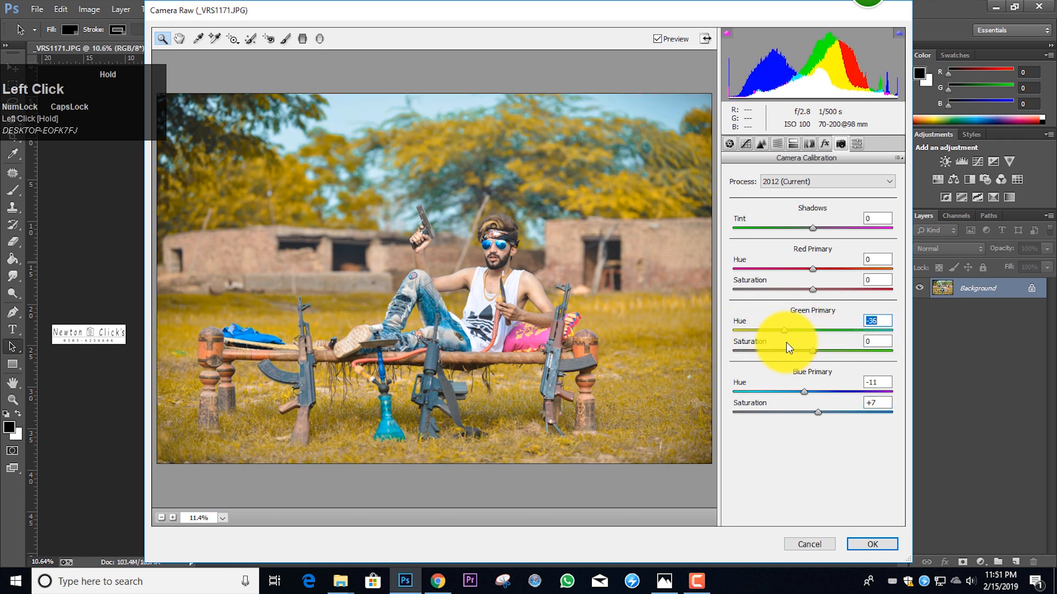
left_click_drag(800, 268, 821, 289)
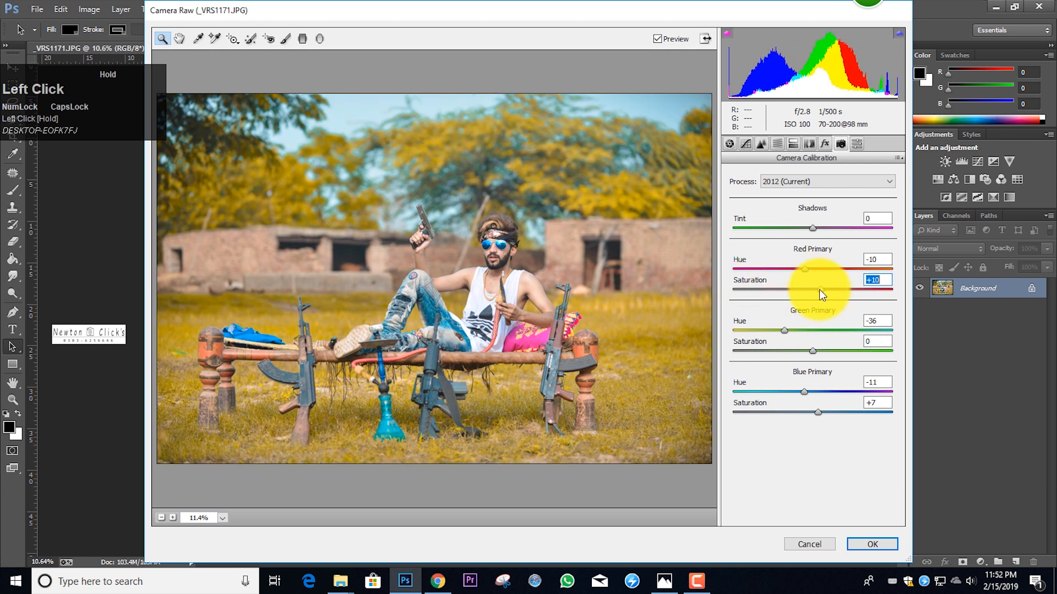
Change Green Primary to hue -25 and saturation +17, raise Blue Primary saturation to +18, and apply the calibration
left_click_drag(784, 330, 807, 324)
left_click_drag(813, 351, 825, 351)
left_click_drag(835, 407, 832, 412)
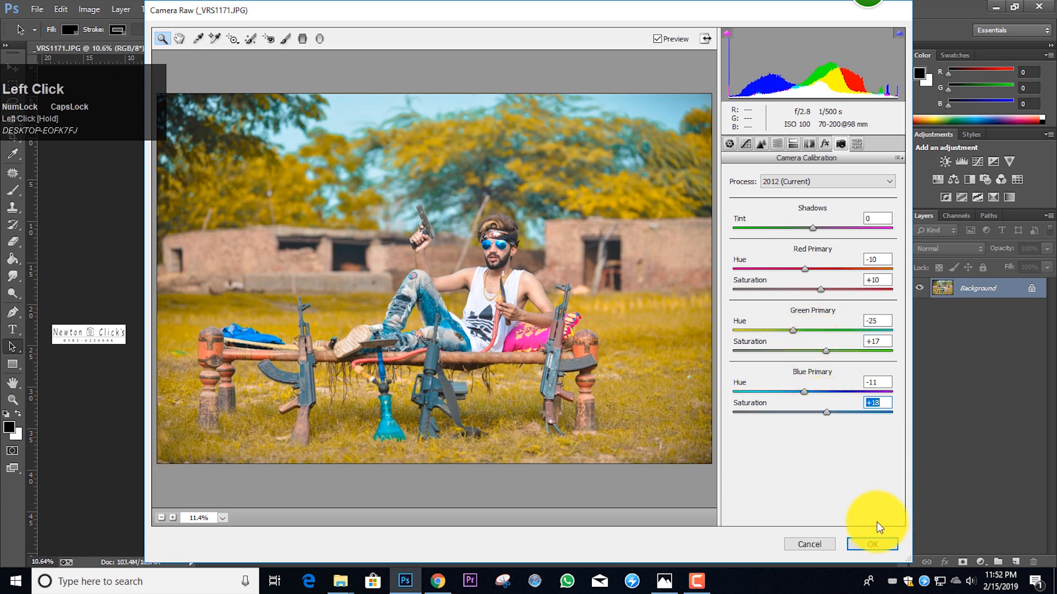
left_click(881, 541)
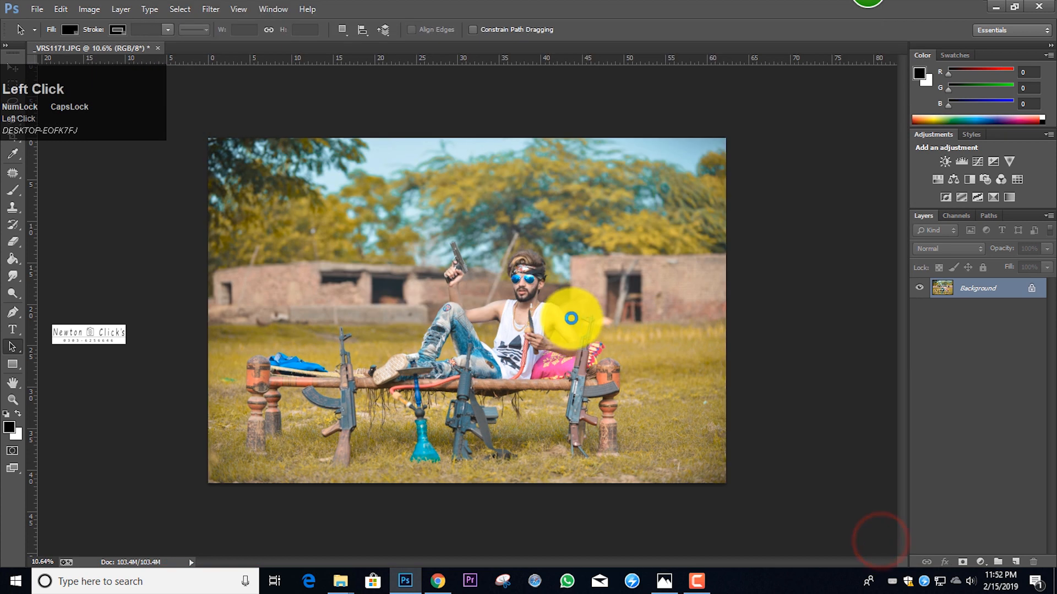
Smooth the skin on the nose bridge and the forehead strip below the bandana with the Mixer Brush, starting at size 45
scroll(562, 306, "up", 10, "alt")
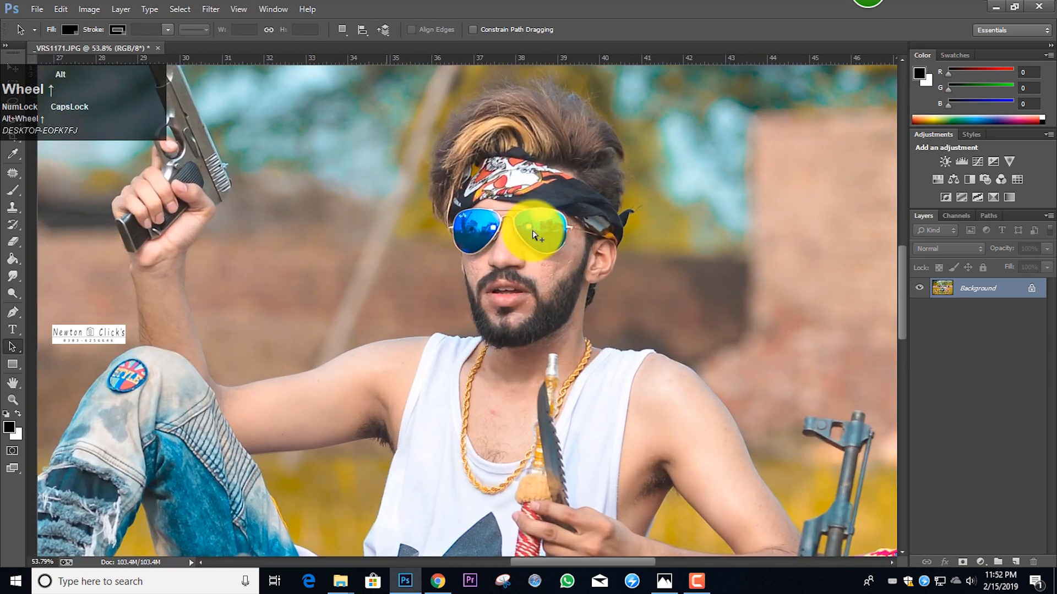
right_click(14, 189)
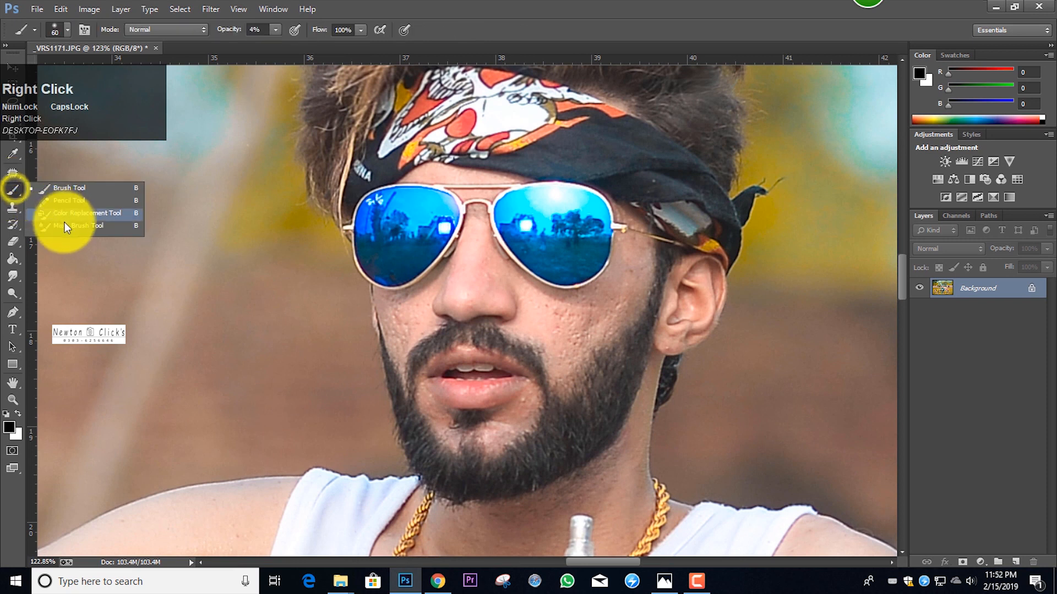
left_click(71, 230)
key("x")
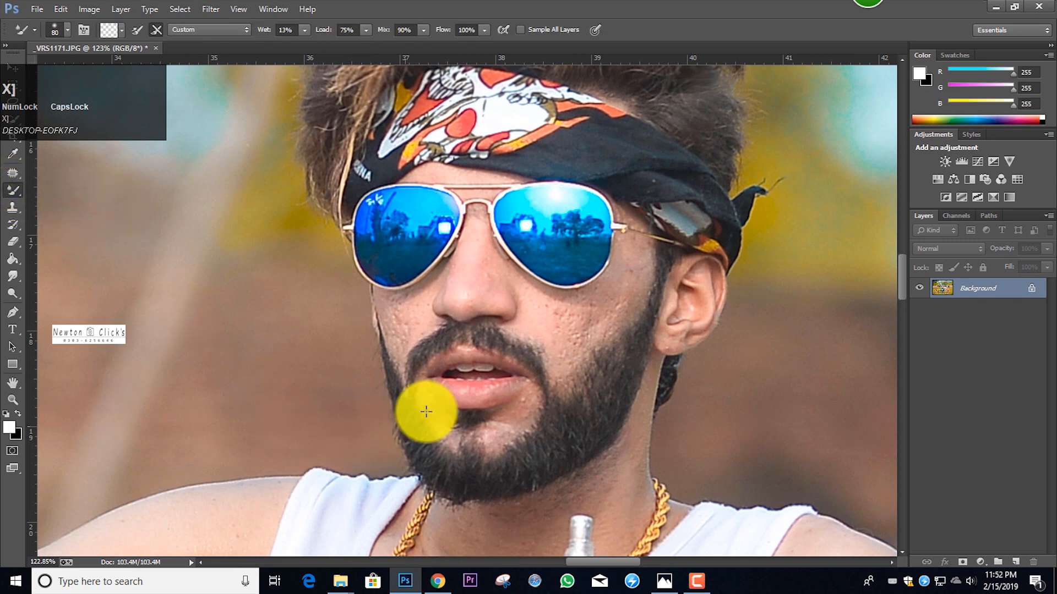
key("bracketright")
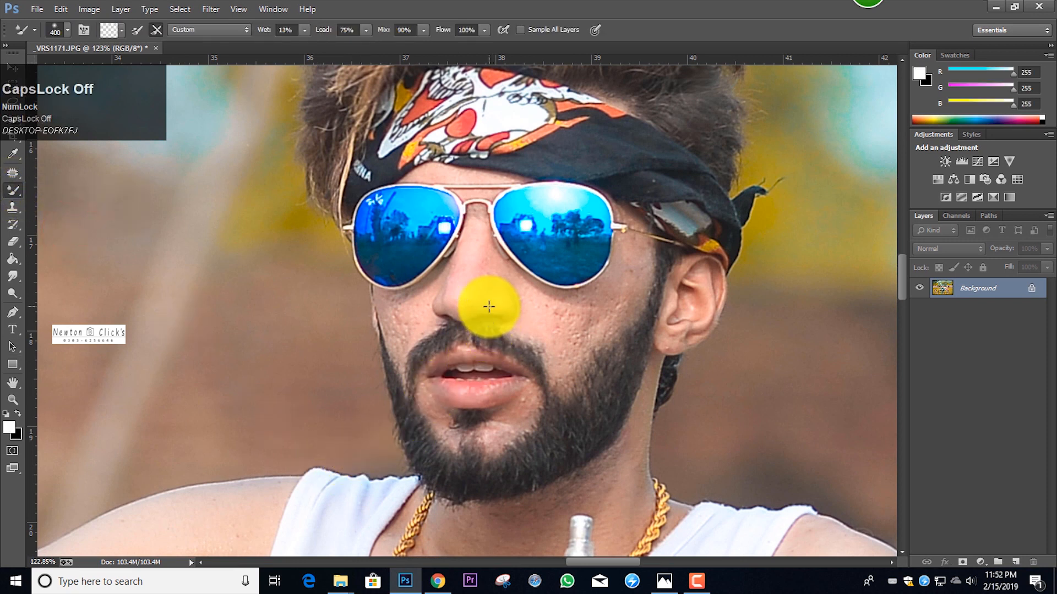
key("bracketleft")
key("bracketleft")
key("bracketleft")
key("bracketleft")
key("bracketleft")
key("bracketleft")
key("bracketleft")
key("bracketleft")
key("bracketleft")
key("bracketleft")
key("bracketleft")
key("bracketleft")
key("bracketleft")
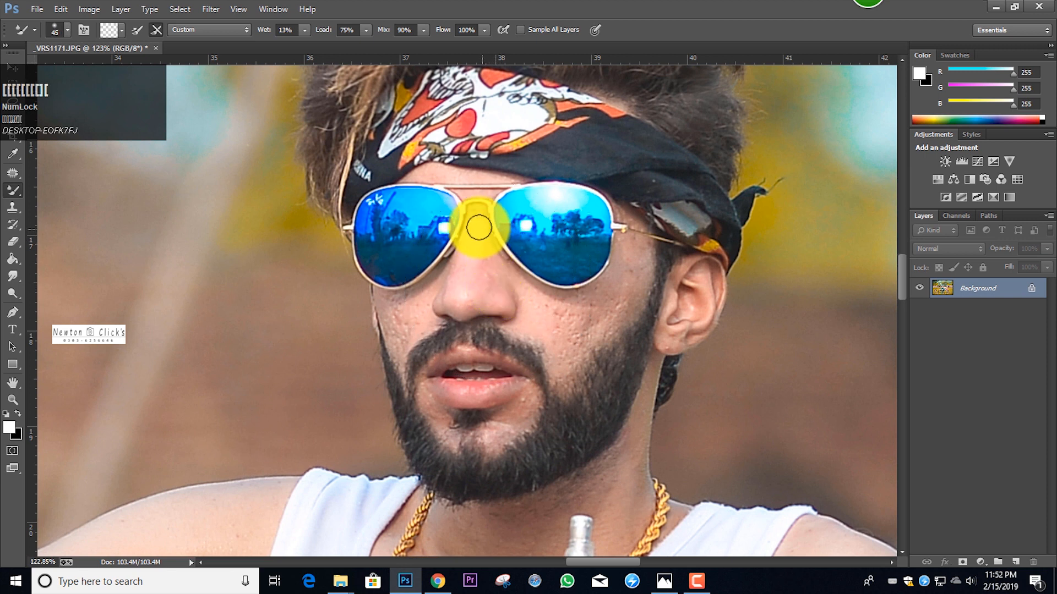
mouse_move(479, 222)
left_mouse_down()
mouse_move(489, 276)
mouse_move(467, 300)
left_mouse_up()
key("bracketright")
left_click(470, 271)
key("bracketleft")
key("bracketleft")
left_click_drag(475, 223, 469, 297)
key("bracketright")
key("bracketright")
key("bracketleft")
key("bracketleft")
key("bracketleft")
left_click_drag(434, 174, 465, 180)
Blend the blemished skin of the nose and the cheek on the ear side with the Mixer Brush, varying the brush size
key("bracketright")
key("bracketright")
key("bracketright")
left_click(539, 306)
left_click_drag(543, 314, 535, 303)
key("bracketleft")
key("bracketleft")
key("bracketleft")
left_click(515, 290)
key("bracketright")
left_click_drag(482, 273, 479, 291)
key("bracketright")
key("bracketright")
key("bracketright")
mouse_move(545, 307)
left_mouse_down()
mouse_move(579, 341)
mouse_move(541, 309)
mouse_move(568, 346)
mouse_move(502, 279)
left_mouse_up()
key("bracketleft")
key("bracketleft")
key("bracketleft")
key("bracketright")
mouse_move(595, 303)
left_mouse_down()
mouse_move(622, 299)
mouse_move(635, 255)
mouse_move(619, 330)
left_mouse_up()
key("bracketleft")
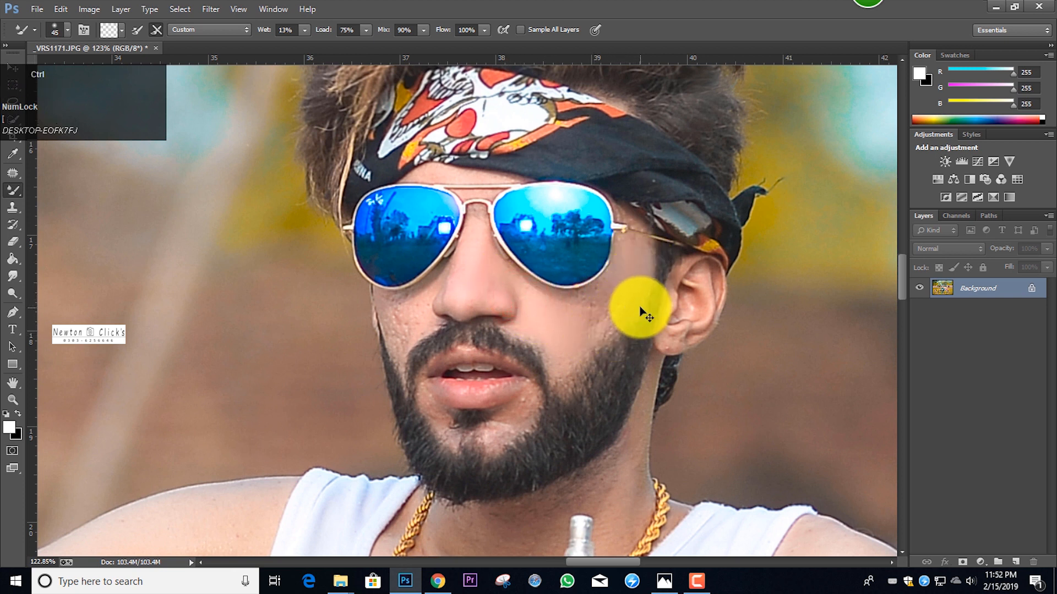
Refine the ear-side cheek and temple around the sunglasses with smaller Mixer Brush strokes down to the beard edge
scroll(633, 300, "up", 3)
key("bracketright")
left_click_drag(528, 334, 583, 340)
key("bracketleft")
key("bracketleft")
mouse_move(616, 270)
left_mouse_down()
mouse_move(583, 292)
mouse_move(527, 299)
mouse_move(566, 329)
mouse_move(607, 309)
left_mouse_up()
key("bracketleft")
key("bracketleft")
mouse_move(608, 305)
left_mouse_down()
mouse_move(591, 329)
mouse_move(620, 244)
mouse_move(600, 324)
mouse_move(591, 314)
mouse_move(610, 292)
mouse_move(571, 336)
mouse_move(519, 335)
mouse_move(591, 302)
left_mouse_up()
key("bracketright")
key("bracketright")
key("bracketleft")
key("bracketleft")
key("bracketleft")
key("bracketleft")
mouse_move(624, 205)
left_mouse_down()
mouse_move(543, 299)
mouse_move(448, 309)
mouse_move(434, 271)
mouse_move(488, 297)
mouse_move(557, 295)
left_mouse_up()
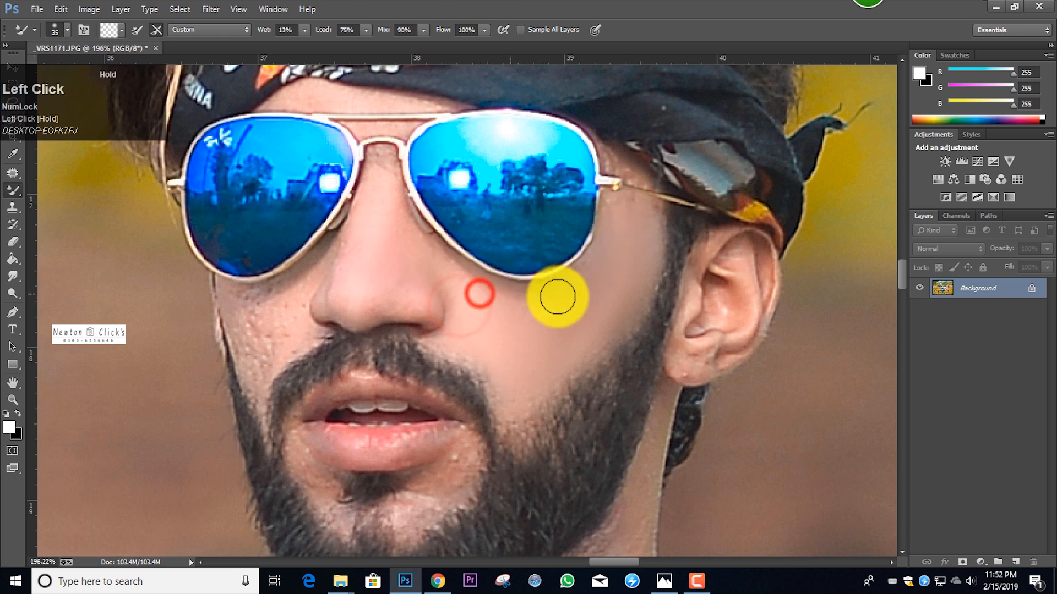
Smooth the spotted far cheek and the bare skin around the lips and chin with a small Mixer Brush
mouse_move(410, 305)
left_mouse_down()
mouse_move(300, 312)
mouse_move(267, 342)
mouse_move(259, 328)
mouse_move(278, 321)
mouse_move(253, 345)
mouse_move(248, 314)
mouse_move(273, 295)
mouse_move(294, 303)
mouse_move(325, 245)
mouse_move(300, 288)
mouse_move(253, 301)
mouse_move(248, 325)
mouse_move(274, 349)
mouse_move(292, 326)
mouse_move(281, 297)
left_mouse_up()
key("[")
scroll(295, 349, "down", 2)
scroll(295, 349, "down", 1)
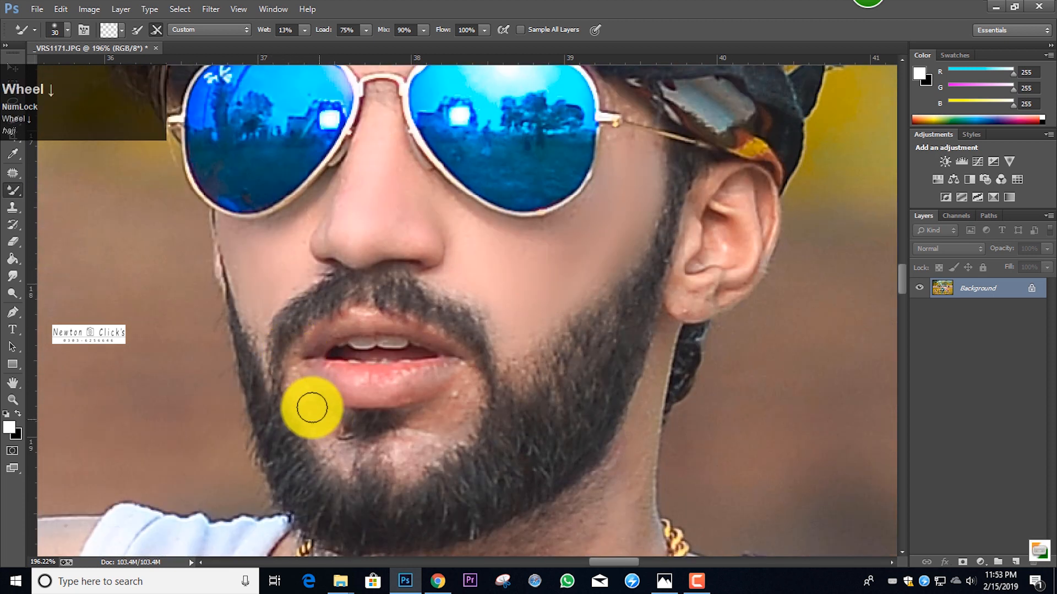
key("[")
mouse_move(298, 392)
left_mouse_down()
mouse_move(296, 405)
mouse_move(345, 464)
mouse_move(299, 396)
left_mouse_up()
key("]")
mouse_move(433, 429)
left_mouse_down()
mouse_move(457, 406)
mouse_move(410, 447)
left_mouse_up()
key("[")
mouse_move(313, 420)
left_mouse_down()
mouse_move(327, 449)
mouse_move(305, 400)
mouse_move(339, 455)
mouse_move(292, 397)
mouse_move(327, 434)
mouse_move(390, 427)
mouse_move(465, 355)
left_mouse_up()
Smooth the skin of the chest, neck and armpit with a larger Mixer Brush, using about size 70 for the neck
scroll(466, 355, "up", 8)
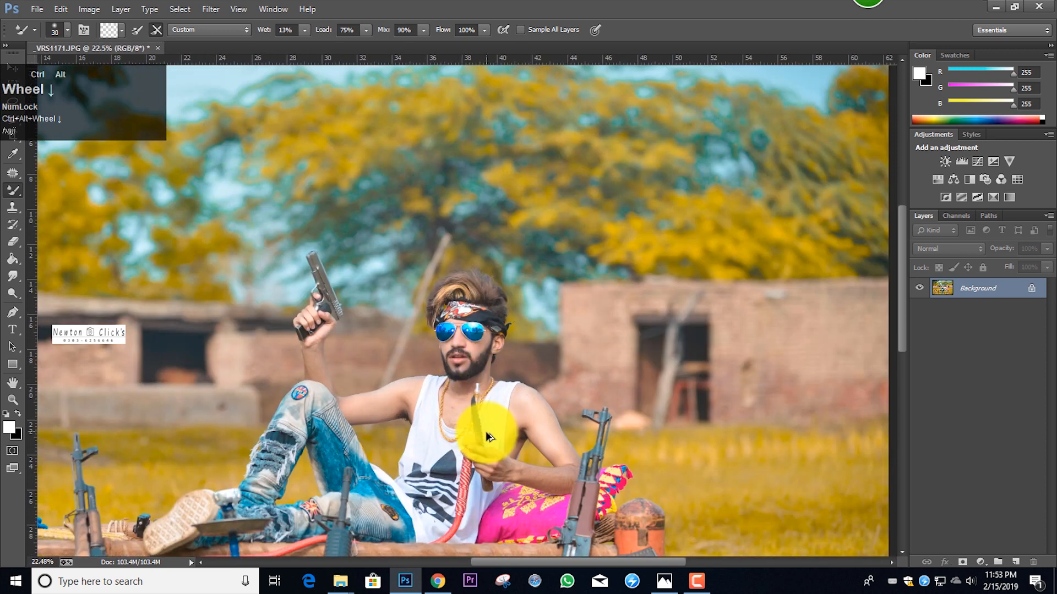
scroll(487, 419, "up", 3)
key("]")
key("]")
key("]")
key("]")
key("]")
key("]")
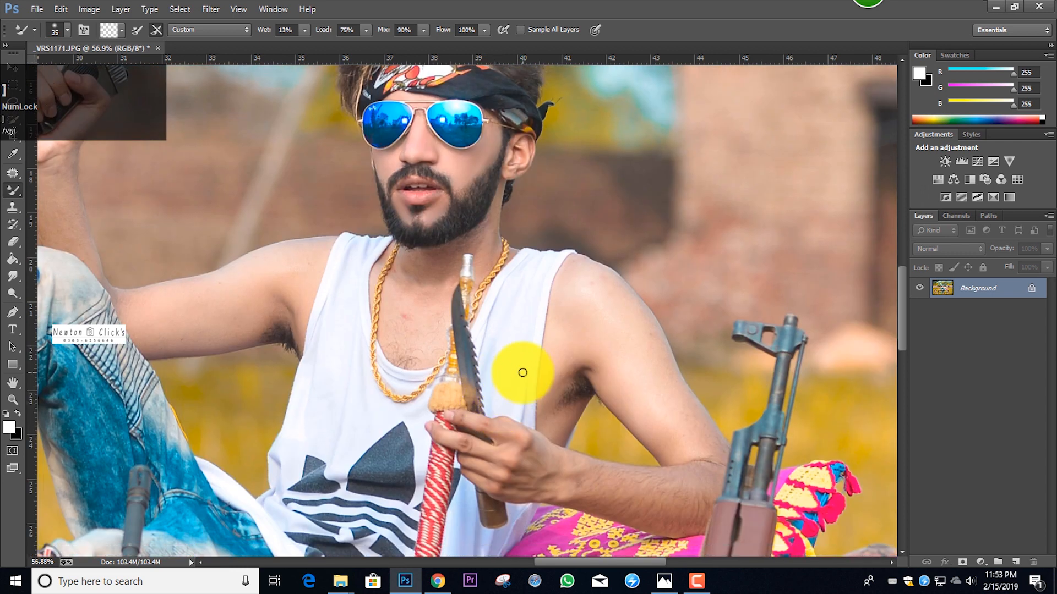
key("]")
mouse_move(408, 311)
left_mouse_down()
mouse_move(407, 322)
mouse_move(427, 325)
left_mouse_up()
key("[")
key("[")
mouse_move(437, 265)
left_mouse_down()
mouse_move(455, 253)
mouse_move(437, 274)
mouse_move(431, 264)
mouse_move(488, 238)
left_mouse_up()
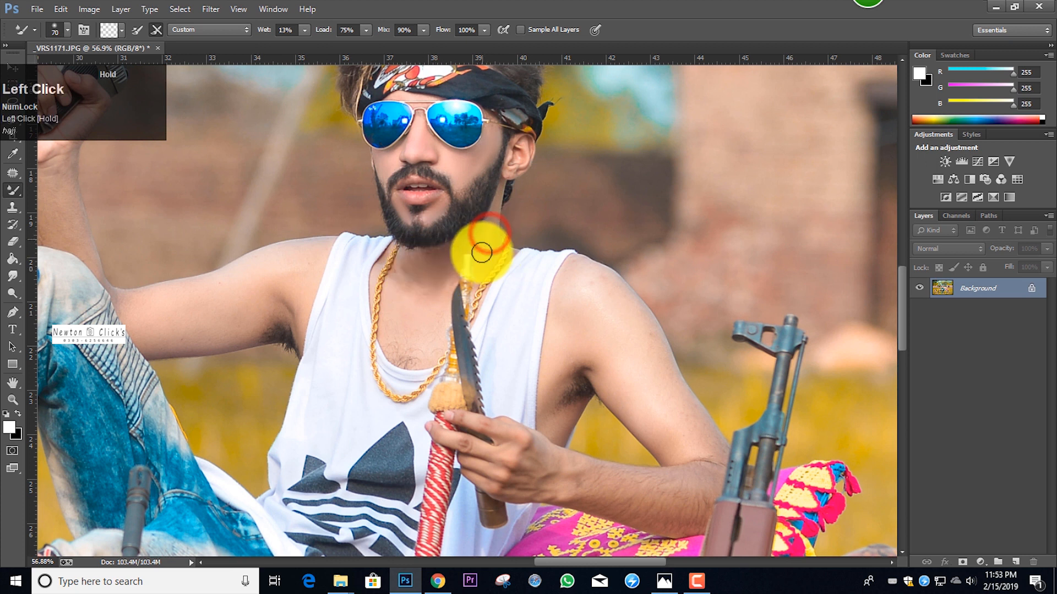
left_click_drag(584, 374, 589, 381)
Apply a Camera Raw HSL adjustment with Reds saturation +43
scroll(589, 380, "down", 5, "alt")
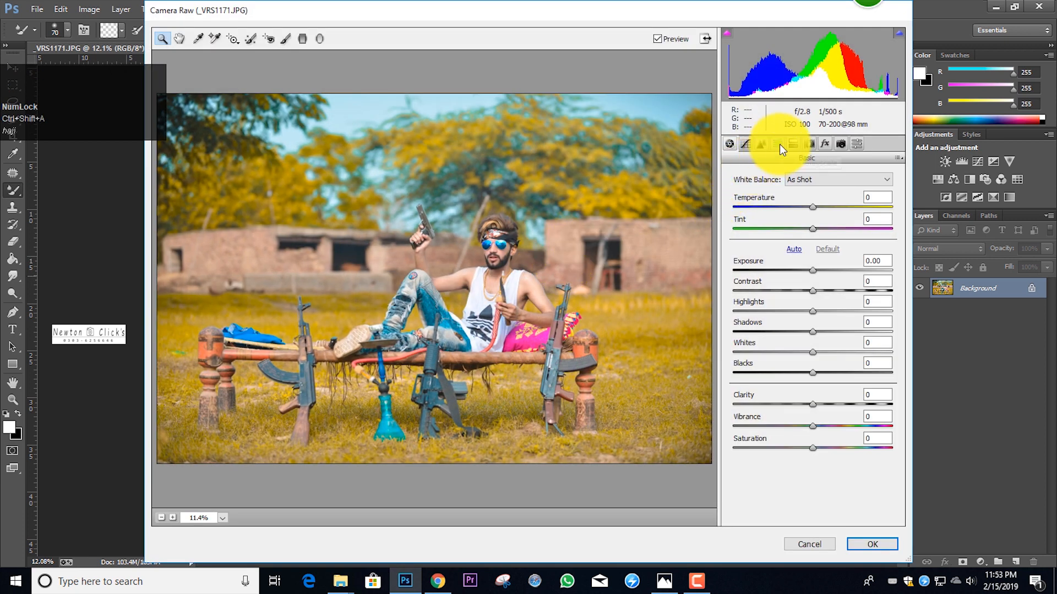
left_click(776, 144)
left_click(766, 193)
left_click_drag(815, 236, 850, 236)
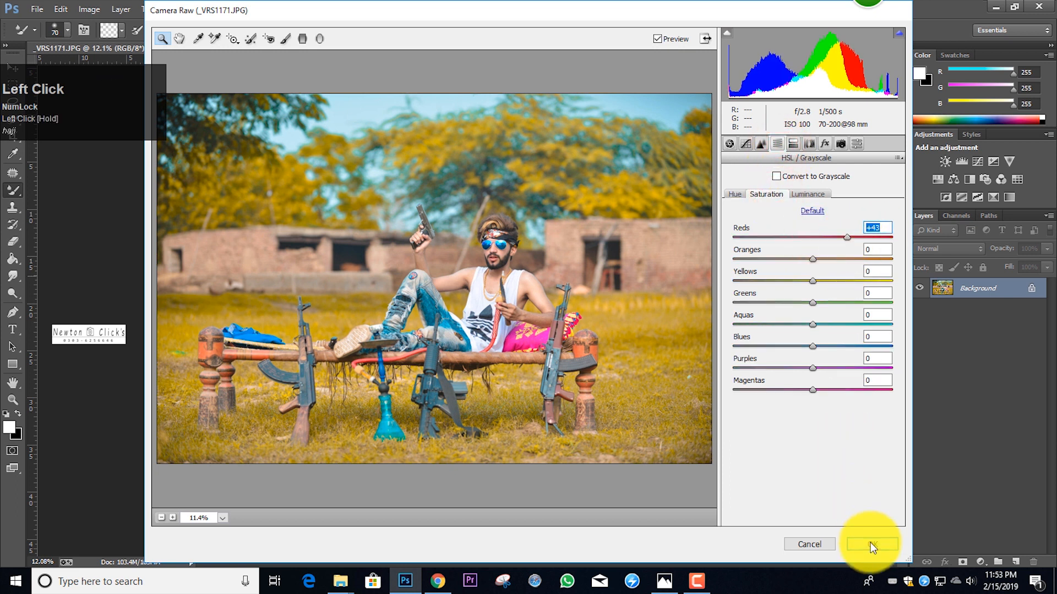
left_click(871, 546)
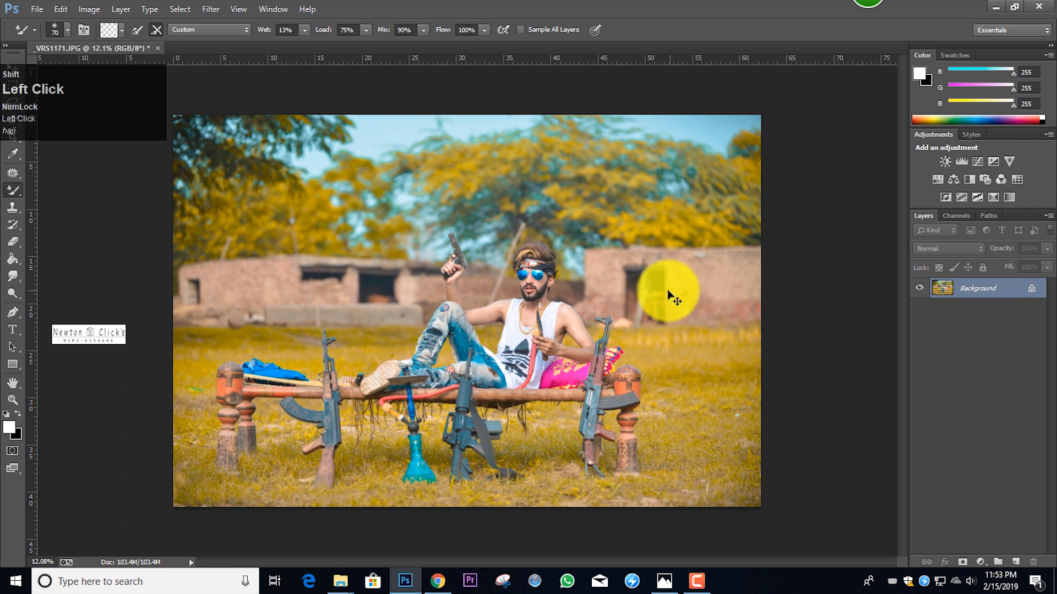
Apply a Camera Raw Basic adjustment with Whites -1 and Blacks -8
key("ctrl+shift+a")
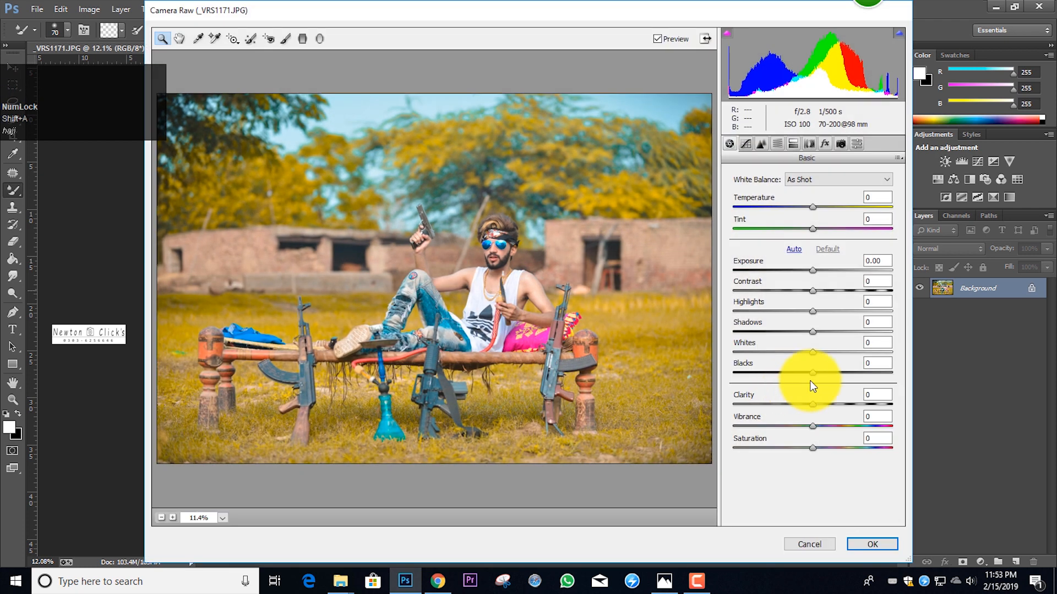
left_click_drag(812, 374, 813, 348)
left_click(873, 544)
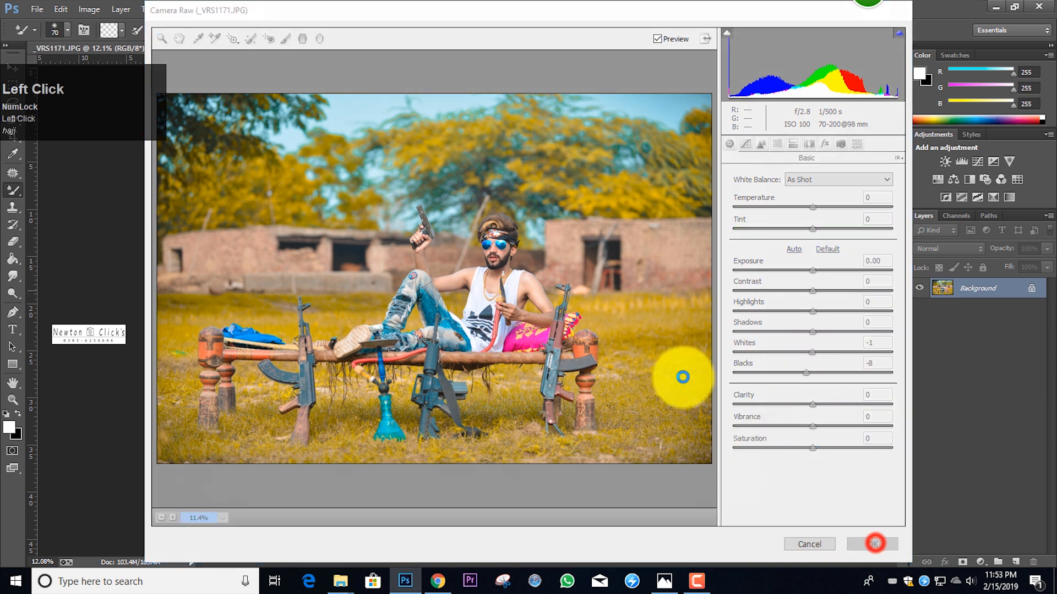
Duplicate the Background layer of the colour-graded photo
scroll(539, 280, "up", 2, "ctrl+alt")
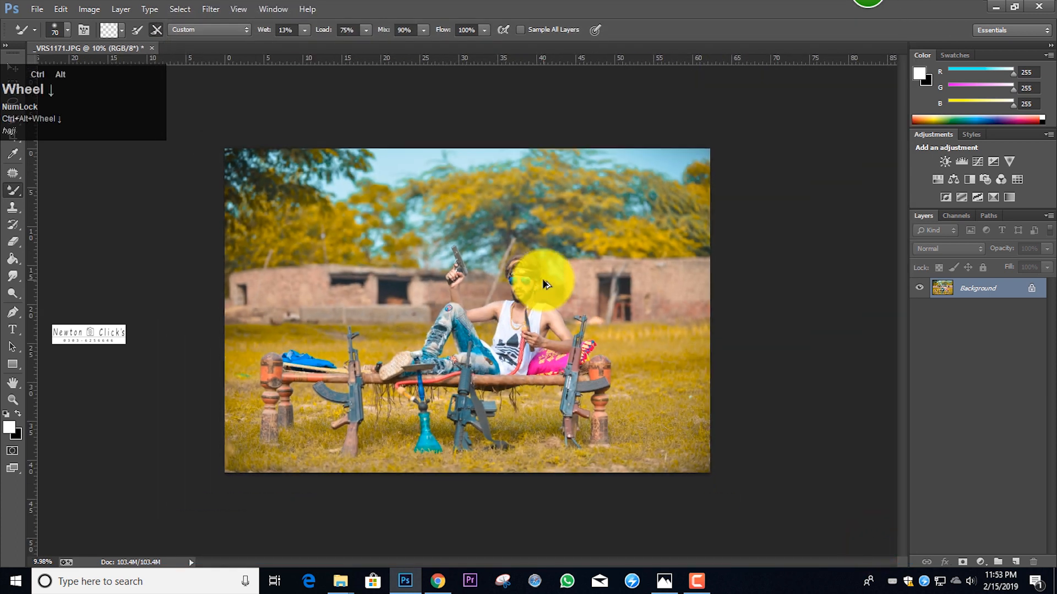
scroll(544, 282, "down", 4, "ctrl+alt")
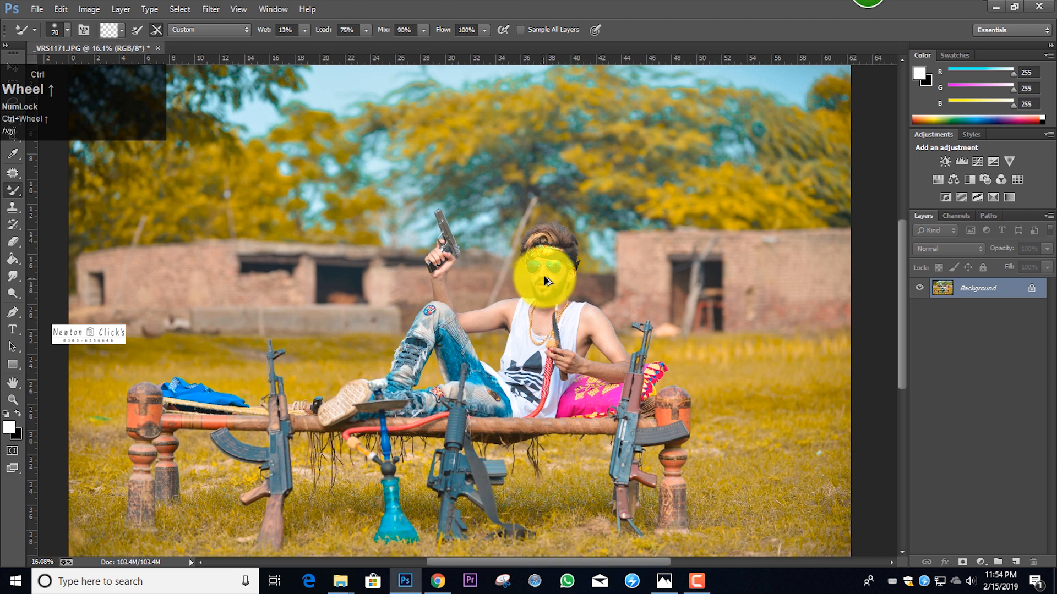
scroll(564, 267, "up", 3, "ctrl")
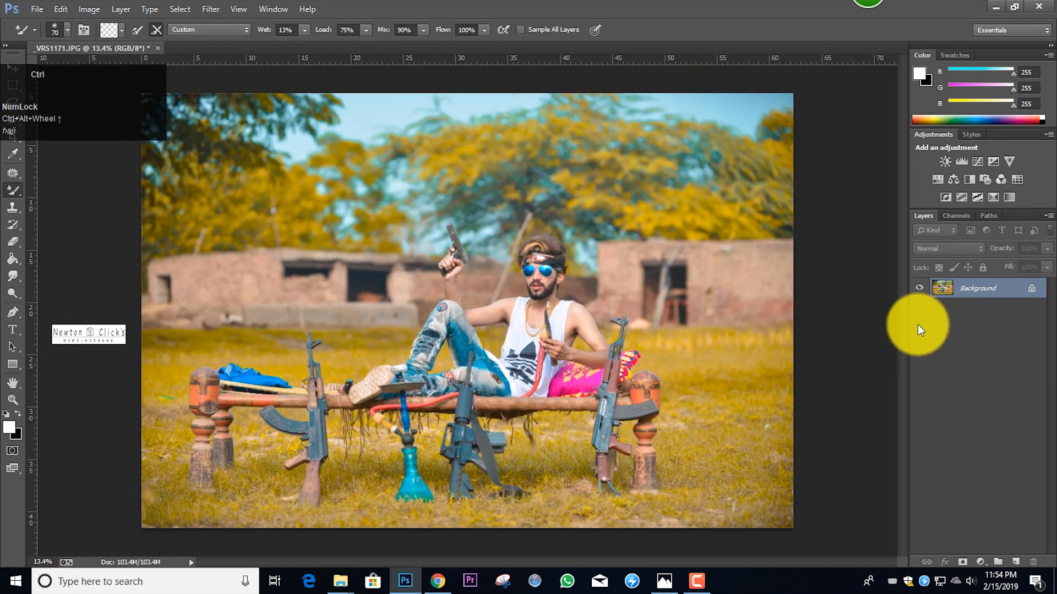
key("ctrl+j")
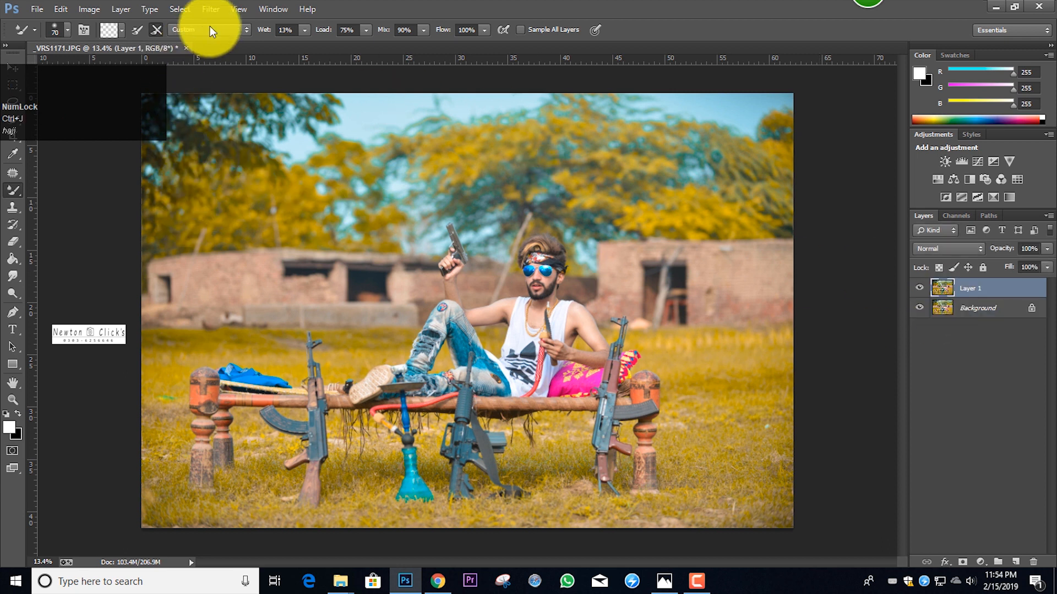
Apply a Spin Radial Blur at Good quality to Layer 1 and set the layer's opacity to 46%
left_click(211, 9)
mouse_move(250, 156)
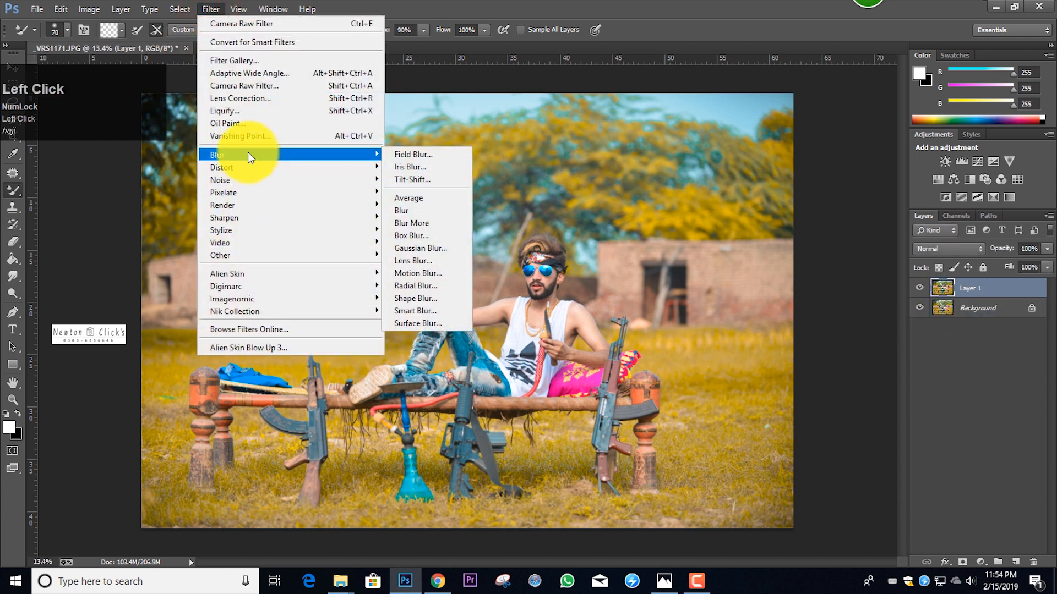
left_click(434, 290)
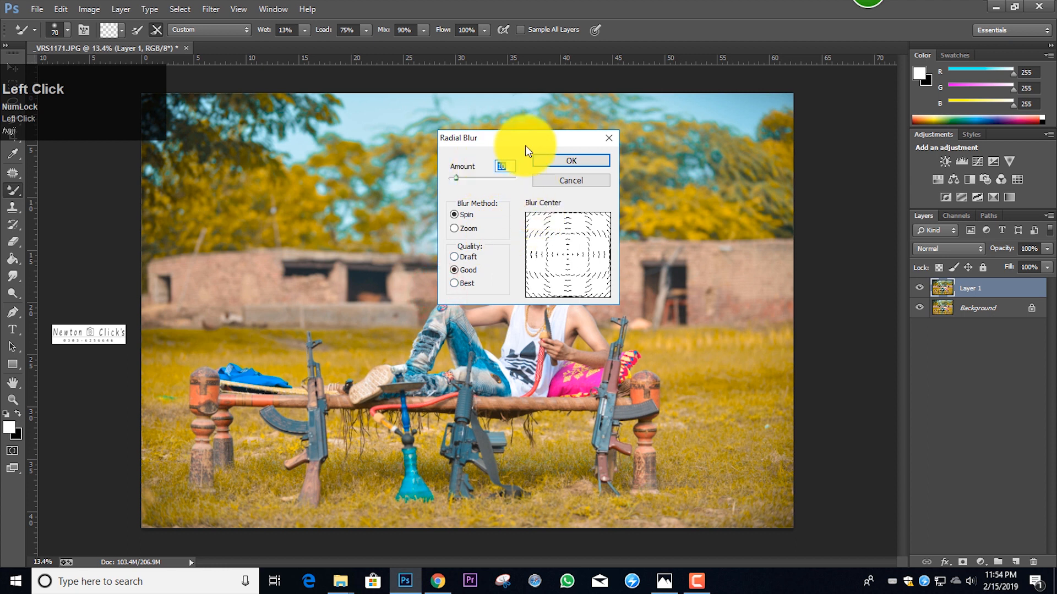
left_click_drag(525, 141, 616, 128)
mouse_move(543, 165)
left_mouse_down()
mouse_move(583, 167)
mouse_move(530, 167)
left_mouse_up()
left_click(543, 215)
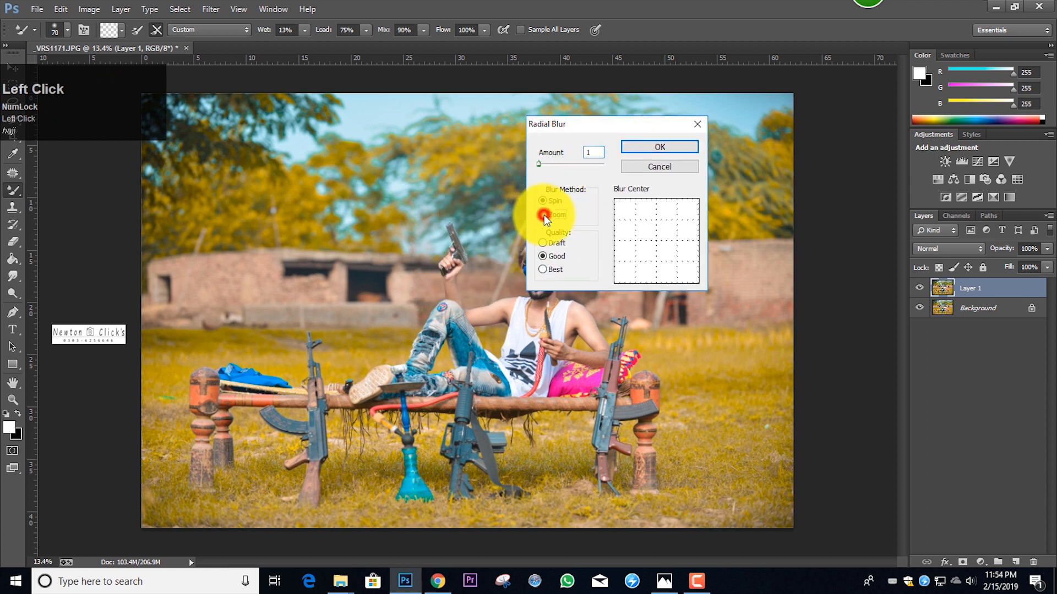
left_click(544, 200)
left_click_drag(539, 164, 543, 163)
left_click(656, 146)
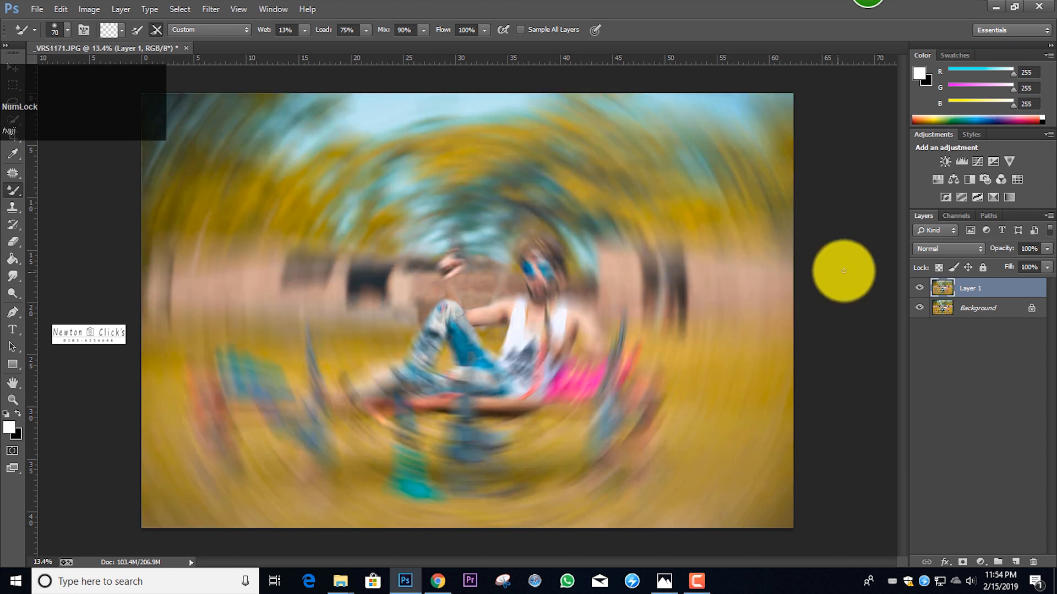
left_click(1018, 264)
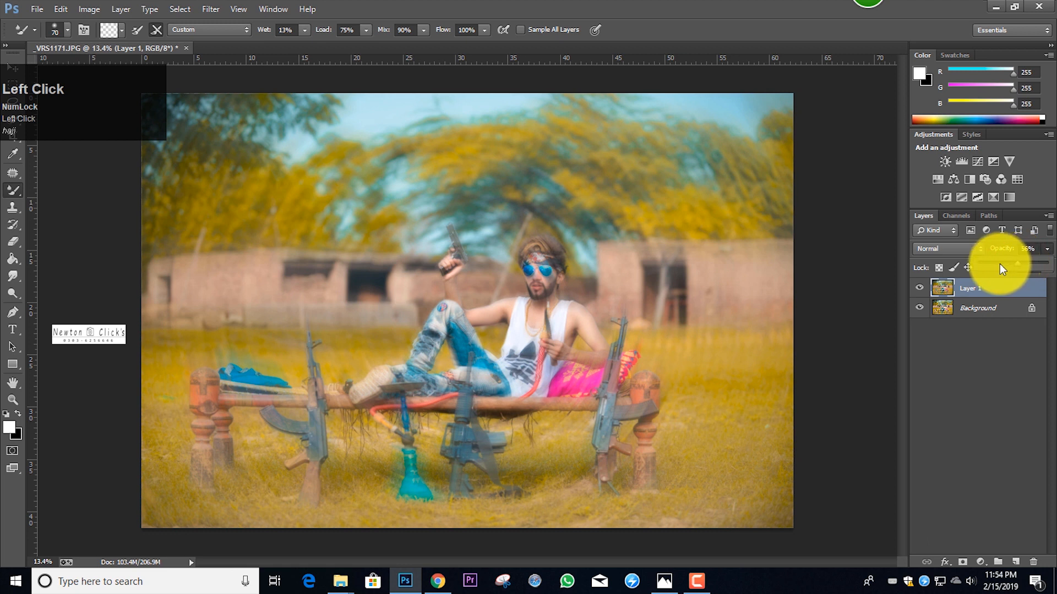
left_click(1002, 263)
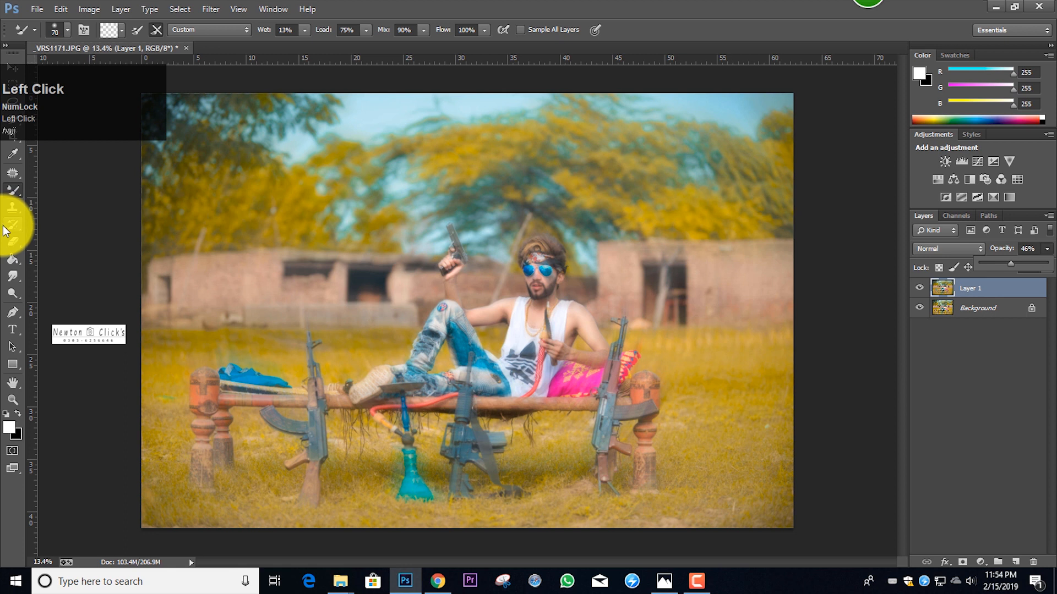
Erase the radial blur over the man, the cot and the rifles with a soft Eraser of about 1800 px at 100% opacity
left_click(13, 241)
left_click(658, 19)
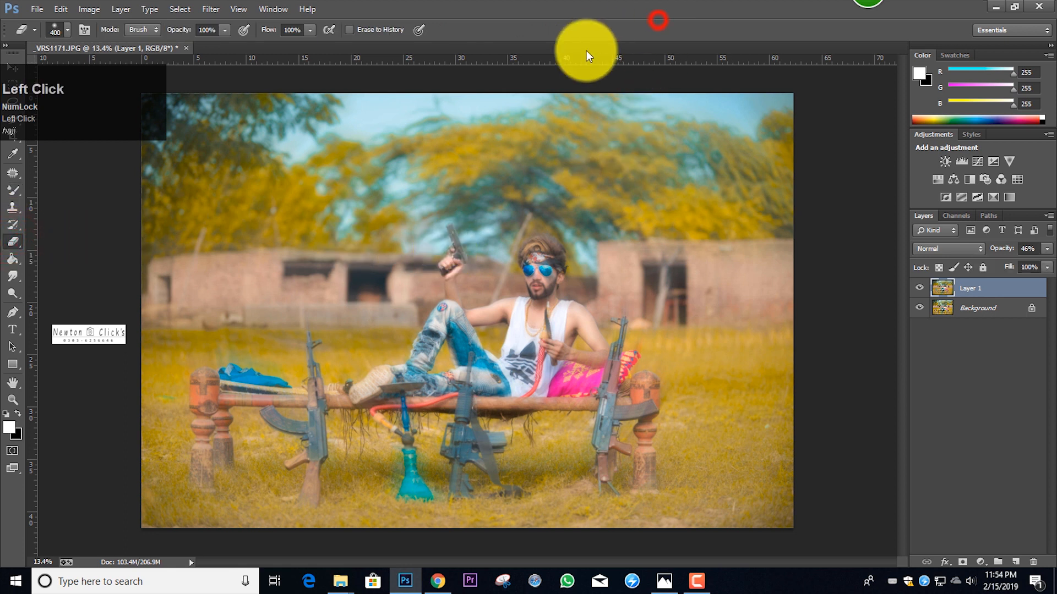
key("bracketright")
key("bracketright")
key("bracketright")
key("bracketright")
key("bracketright")
key("bracketright")
key("bracketright")
key("bracketright")
key("bracketright")
key("bracketright")
key("bracketright")
key("bracketright")
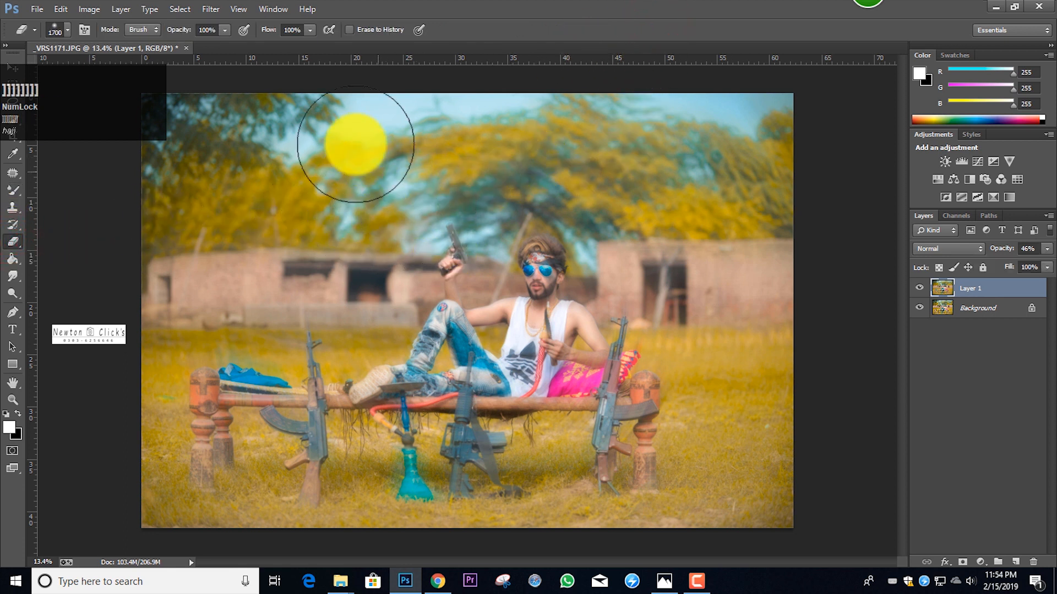
left_click(224, 32)
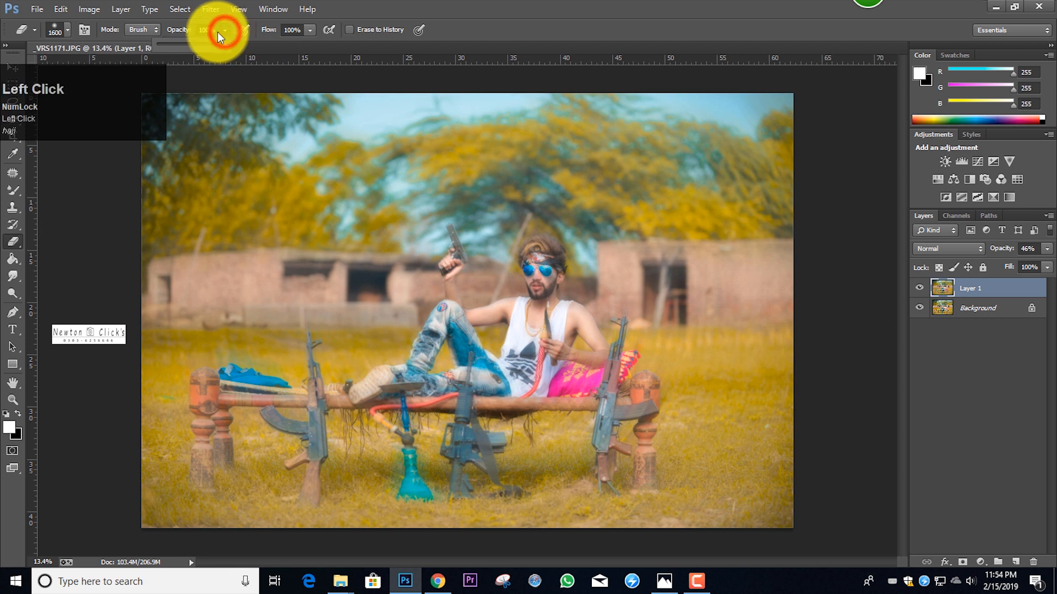
left_click(65, 32)
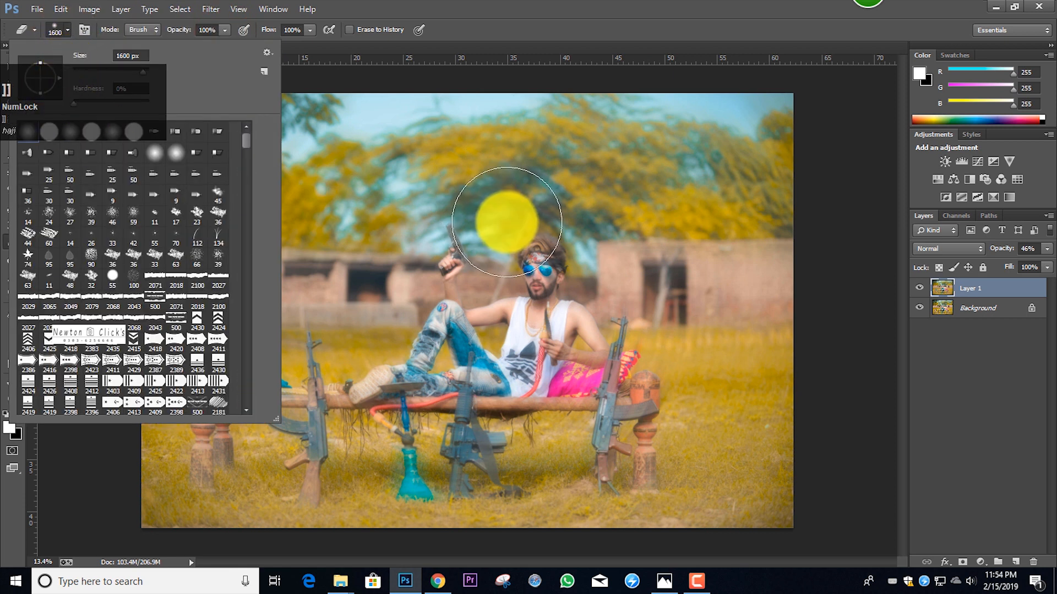
left_click(540, 16)
mouse_move(542, 275)
left_mouse_down()
mouse_move(547, 306)
mouse_move(608, 413)
mouse_move(526, 380)
mouse_move(354, 243)
mouse_move(319, 269)
mouse_move(259, 354)
mouse_move(396, 424)
mouse_move(632, 317)
mouse_move(578, 243)
mouse_move(401, 319)
mouse_move(300, 331)
mouse_move(423, 242)
mouse_move(544, 330)
mouse_move(378, 387)
mouse_move(591, 345)
mouse_move(389, 288)
mouse_move(354, 378)
mouse_move(1051, 267)
left_mouse_up()
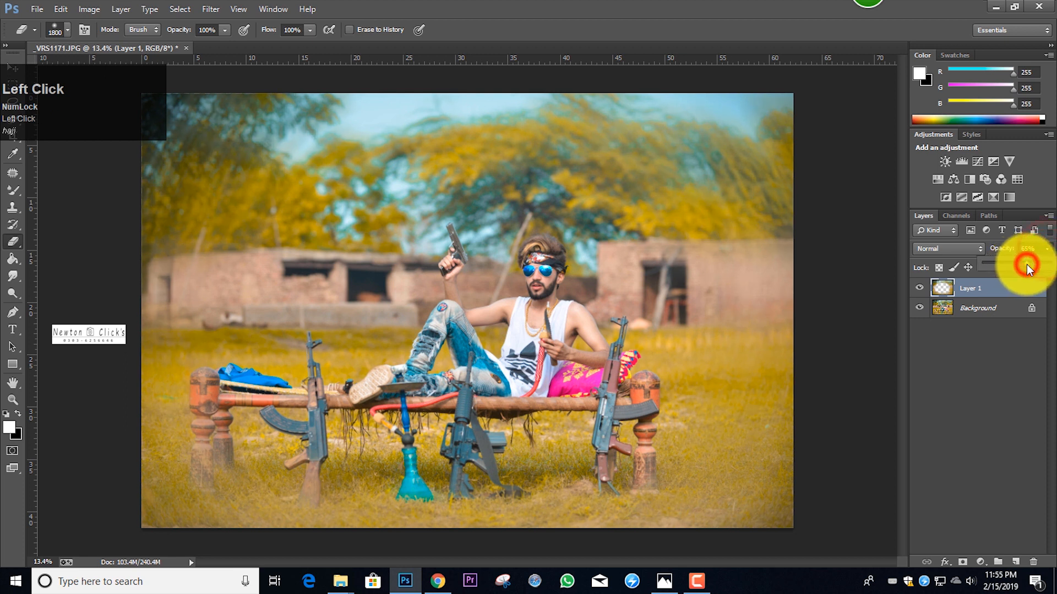
Set the blurred layer's opacity to 51% and erase more of the blur around the man and his legs
left_click_drag(1016, 262, 1017, 263)
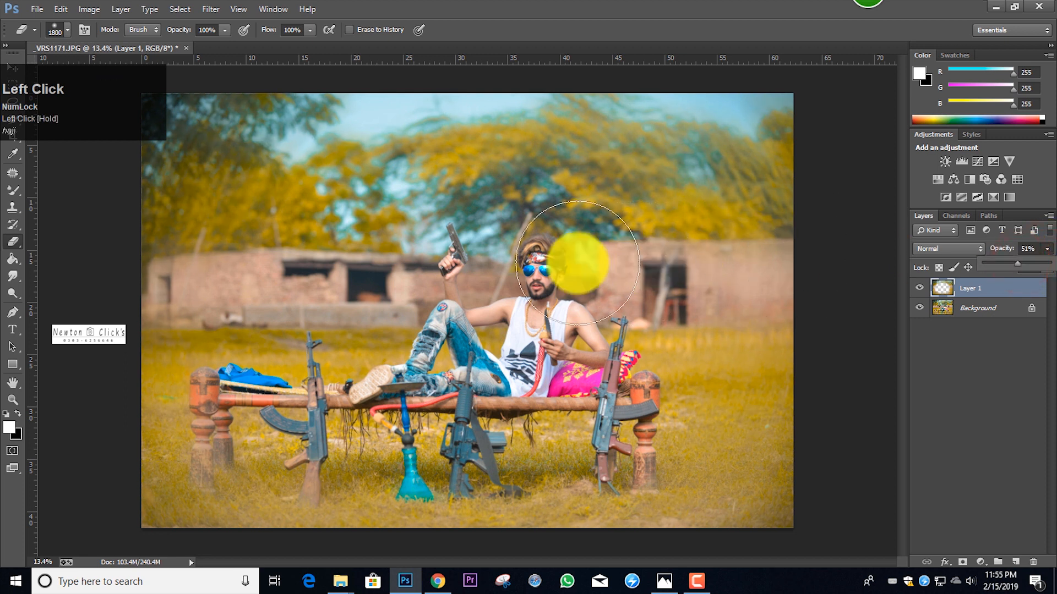
mouse_move(590, 354)
left_mouse_down()
mouse_move(586, 282)
mouse_move(548, 247)
mouse_move(458, 239)
mouse_move(379, 290)
mouse_move(328, 349)
mouse_move(369, 382)
mouse_move(506, 354)
mouse_move(559, 308)
mouse_move(408, 312)
left_mouse_up()
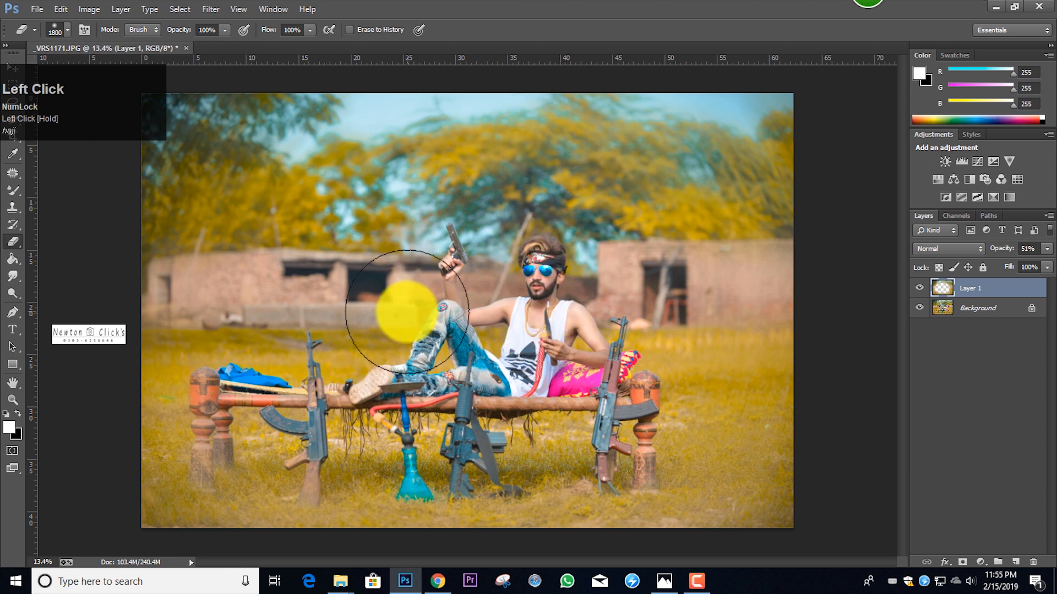
scroll(406, 310, "down", 3)
scroll(406, 310, "up", 2)
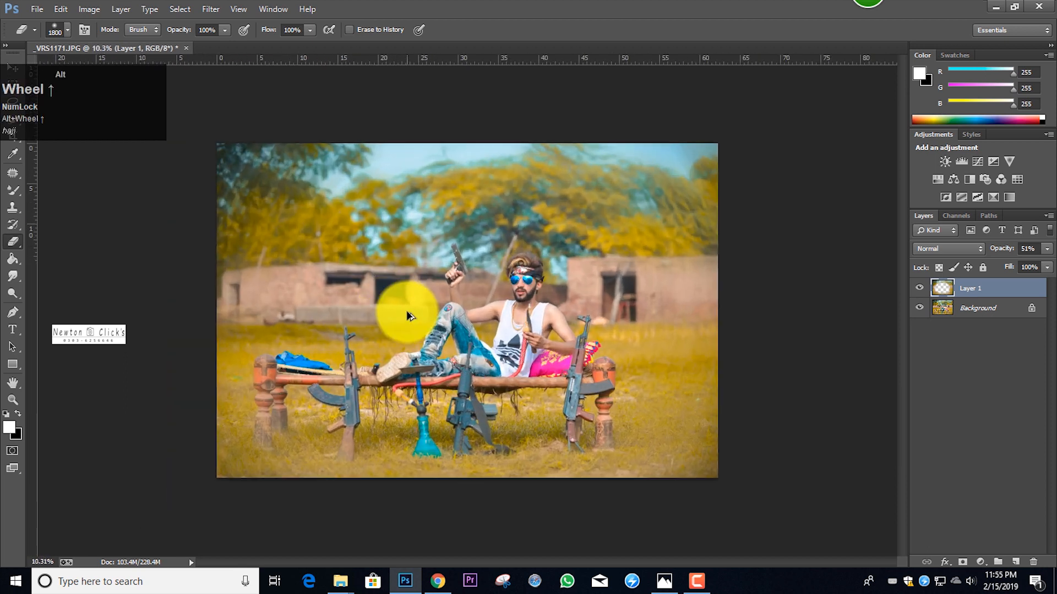
Merge the layers and apply a Camera Raw Highlight Priority post-crop vignette with amount -18
key("shift+e")
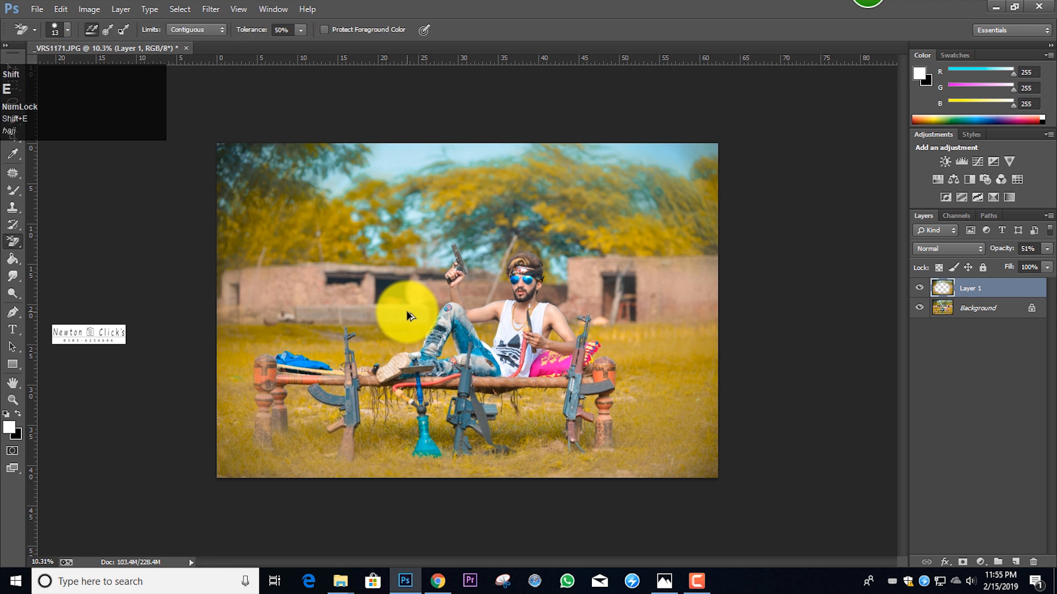
key("shift+a")
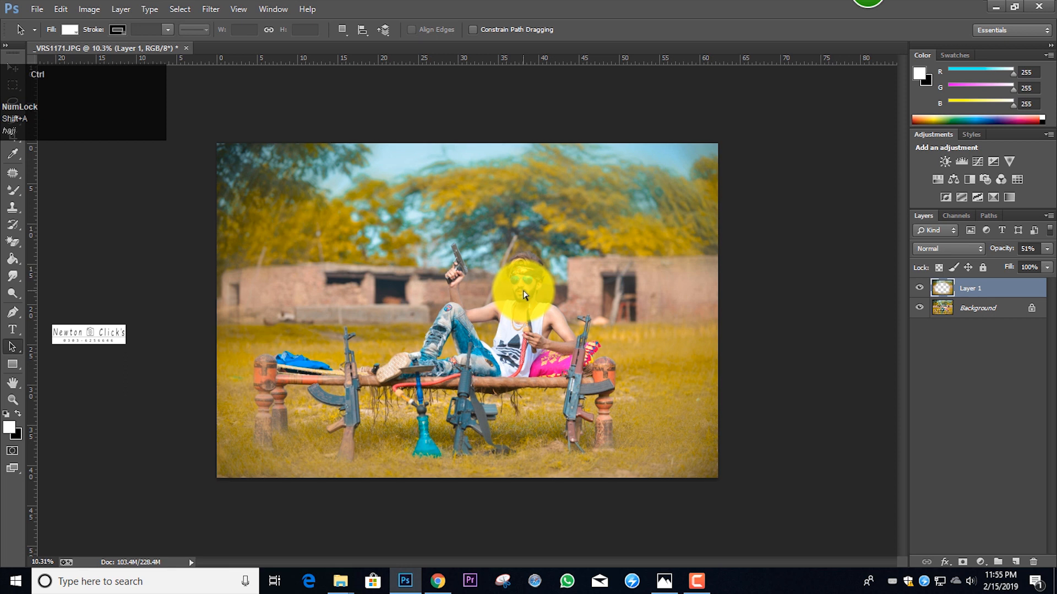
key("ctrl+shift+a")
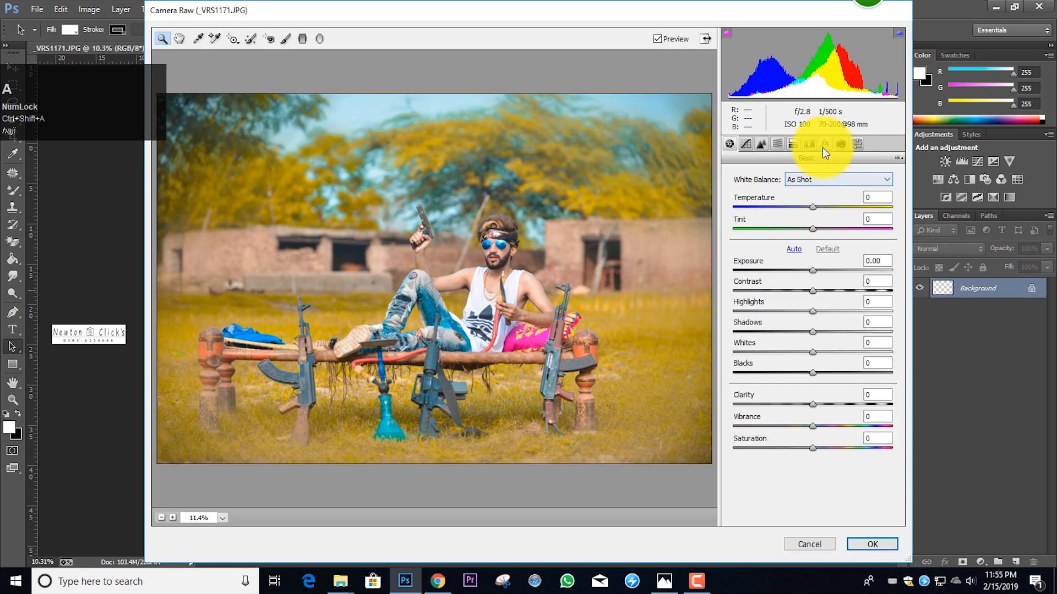
left_click(824, 144)
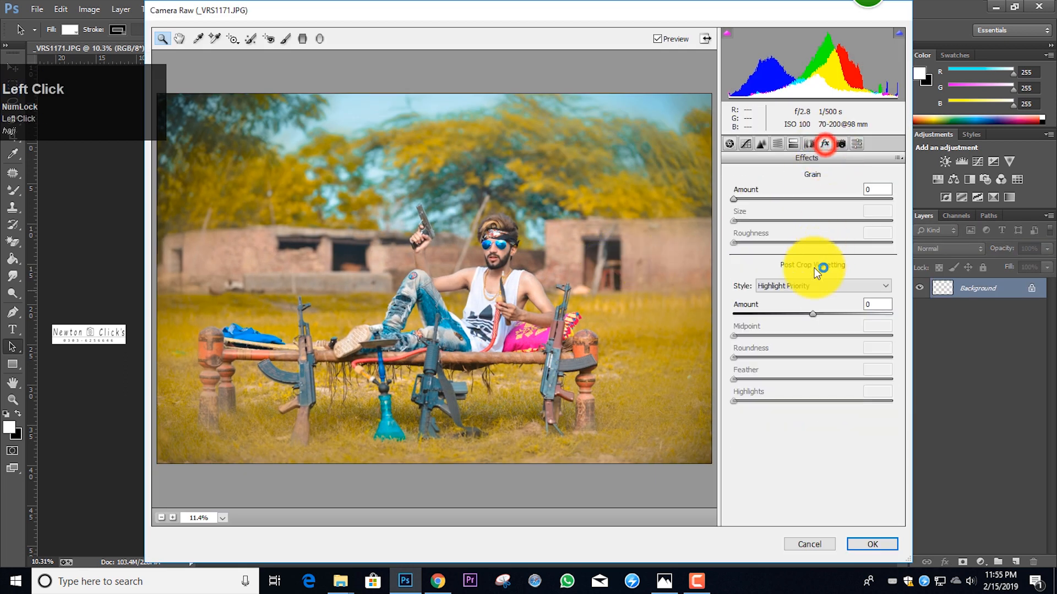
left_click_drag(812, 314, 796, 307)
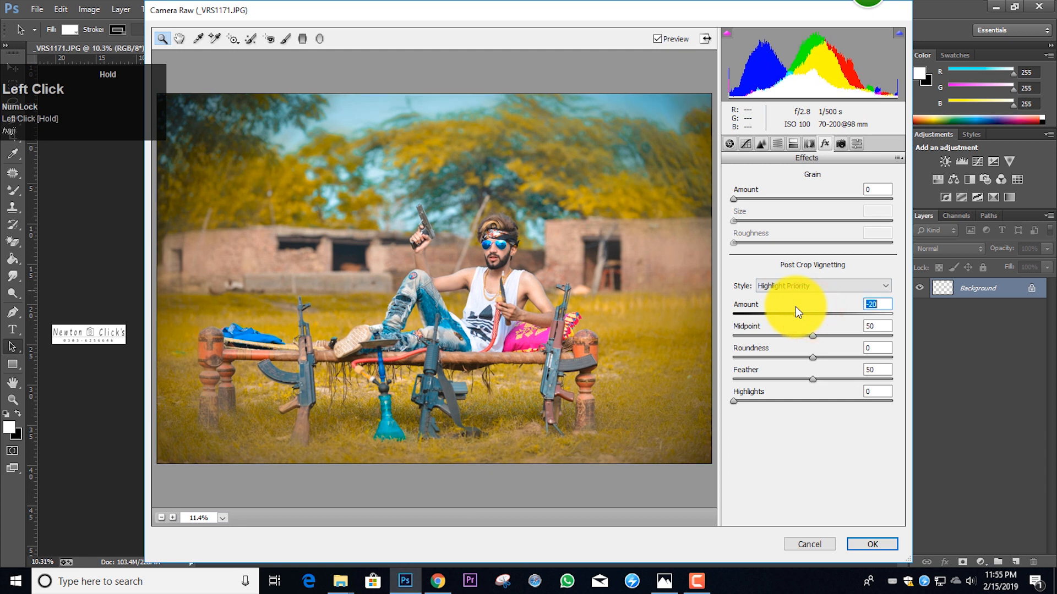
left_click_drag(798, 305, 798, 306)
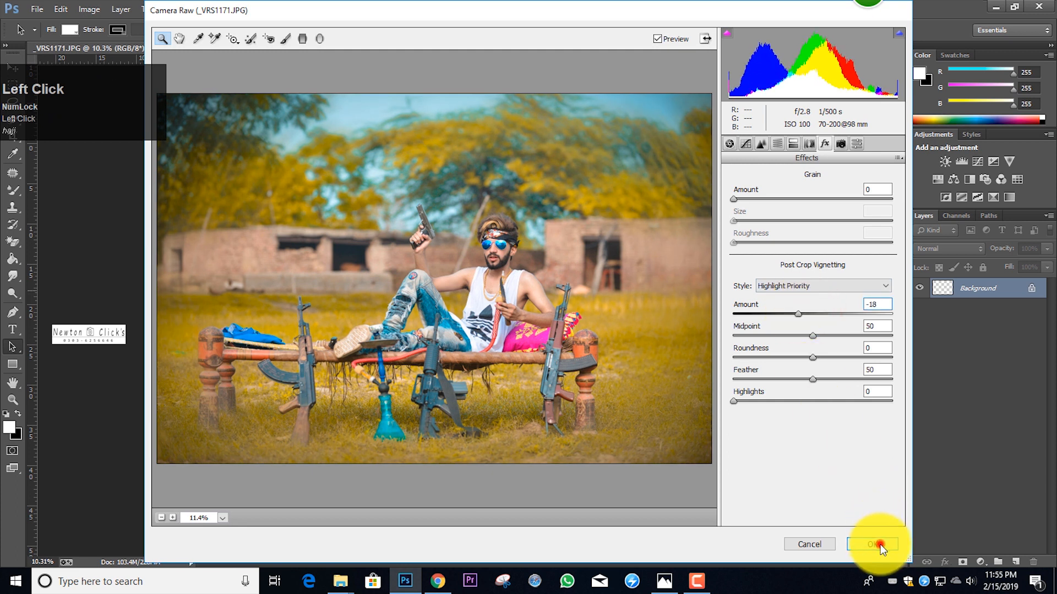
left_click(880, 547)
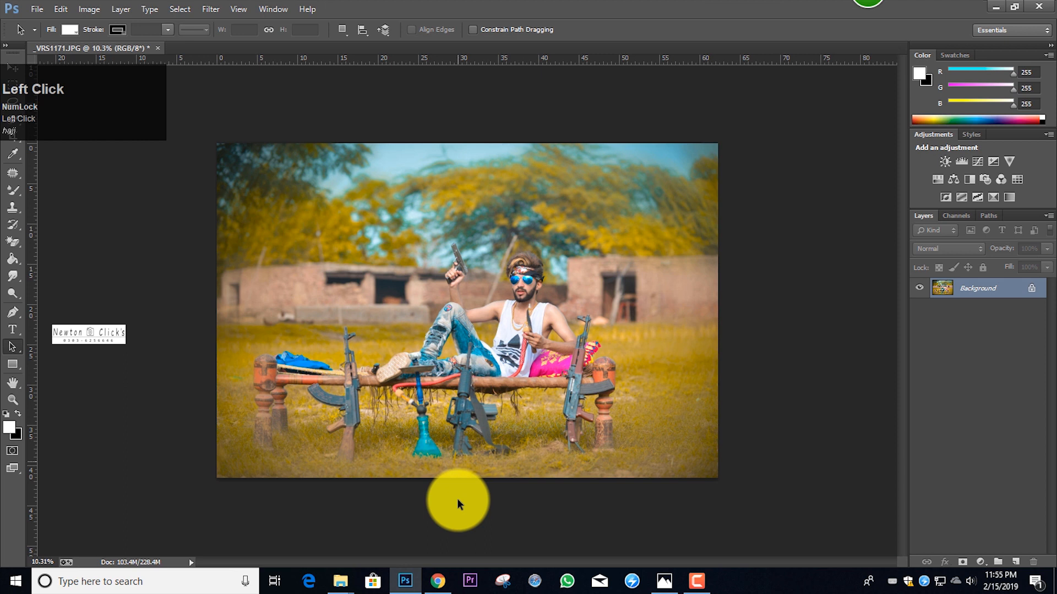
Switch to Chrome, show its downloads and bring the downloaded purepng flame PNG into the Photoshop photo
left_click(442, 581)
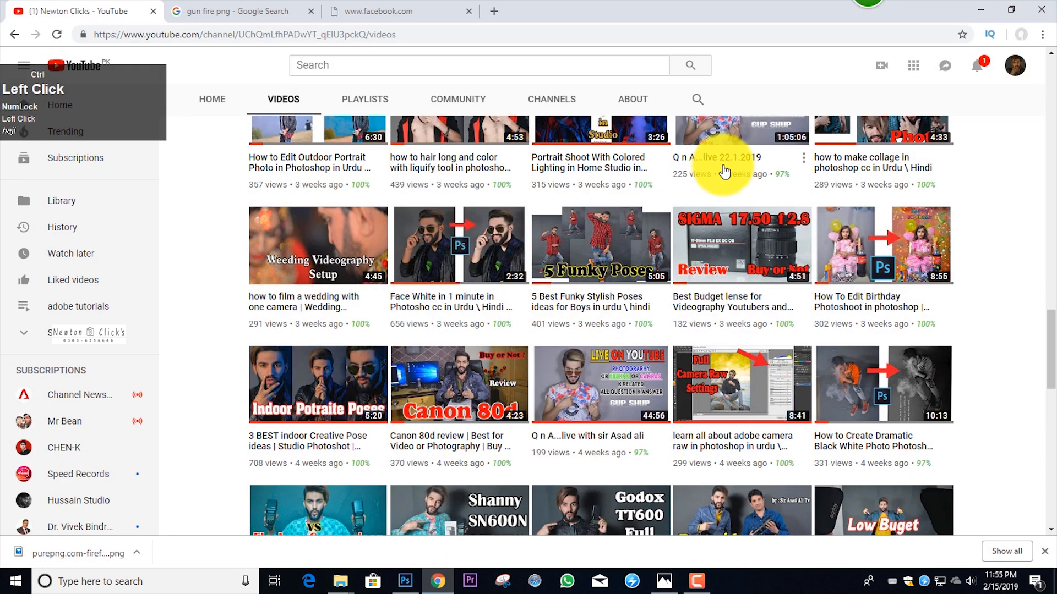
key("ctrl+j")
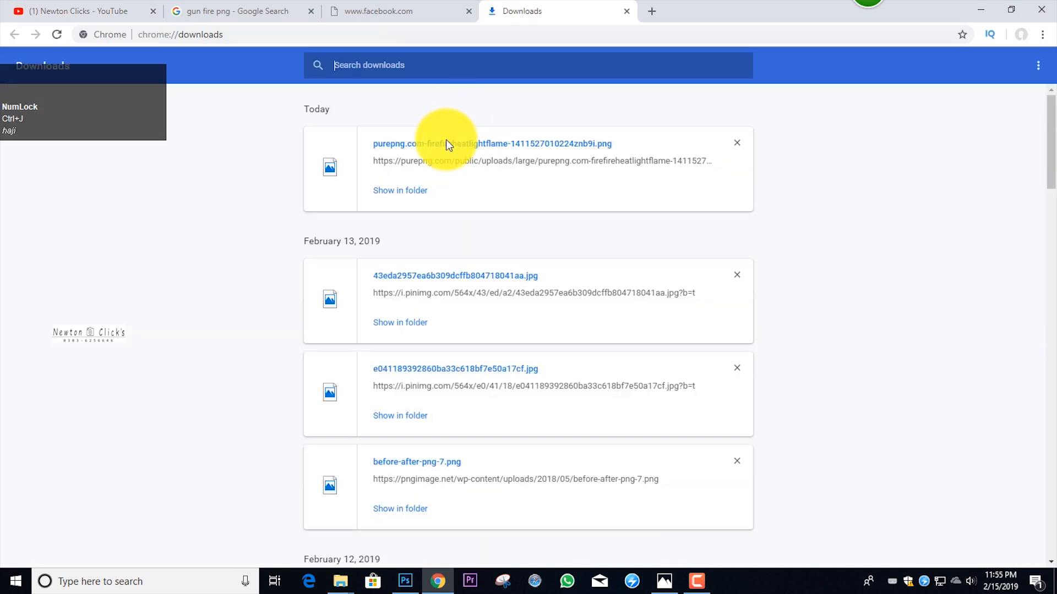
left_click_drag(446, 145, 450, 168)
Scale the flame to about 19.5%, rotate it to -17.68° and place it at the pistol's muzzle
scroll(530, 243, "up", 5)
left_click_drag(693, 438, 485, 206)
scroll(575, 231, "up", 2)
scroll(575, 231, "up", 1)
left_click_drag(611, 260, 608, 203)
left_click_drag(517, 277, 392, 249)
scroll(392, 249, "up", 4)
left_click_drag(531, 264, 436, 271)
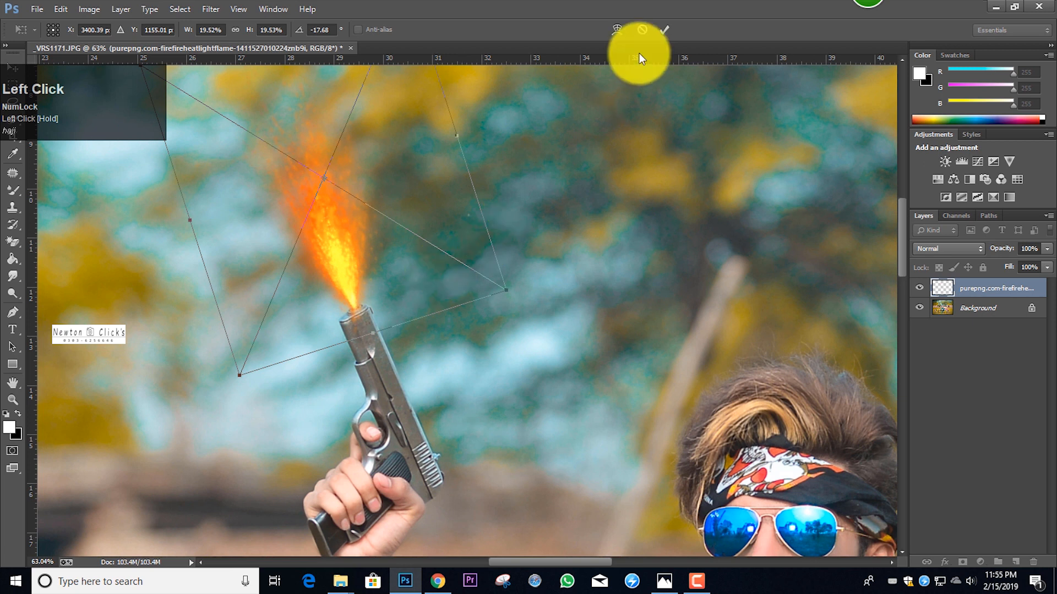
left_click(662, 37)
Set the flame layer's opacity to 62%
scroll(448, 255, "down", 5, "alt")
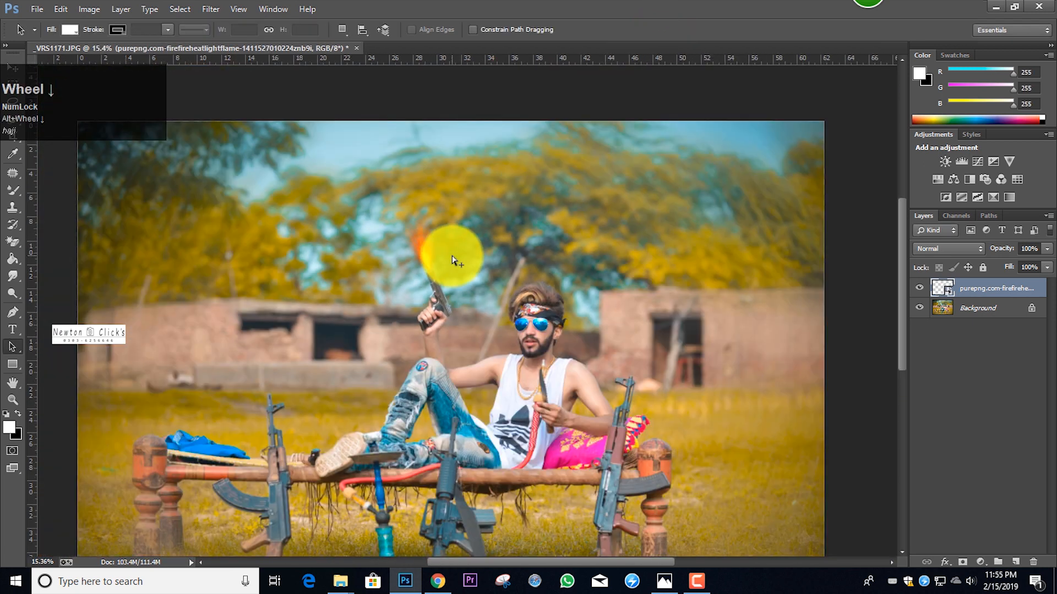
scroll(453, 259, "down", 2, "alt")
scroll(444, 247, "up", 4, "alt")
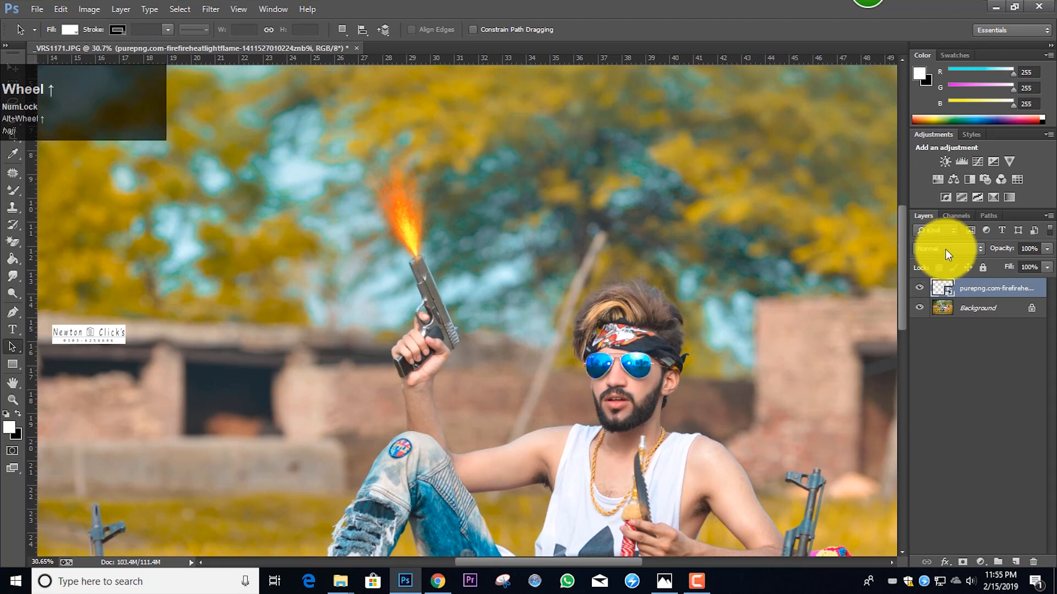
left_click_drag(1016, 265, 1022, 262)
scroll(425, 247, "up", 3, "ctrl+alt")
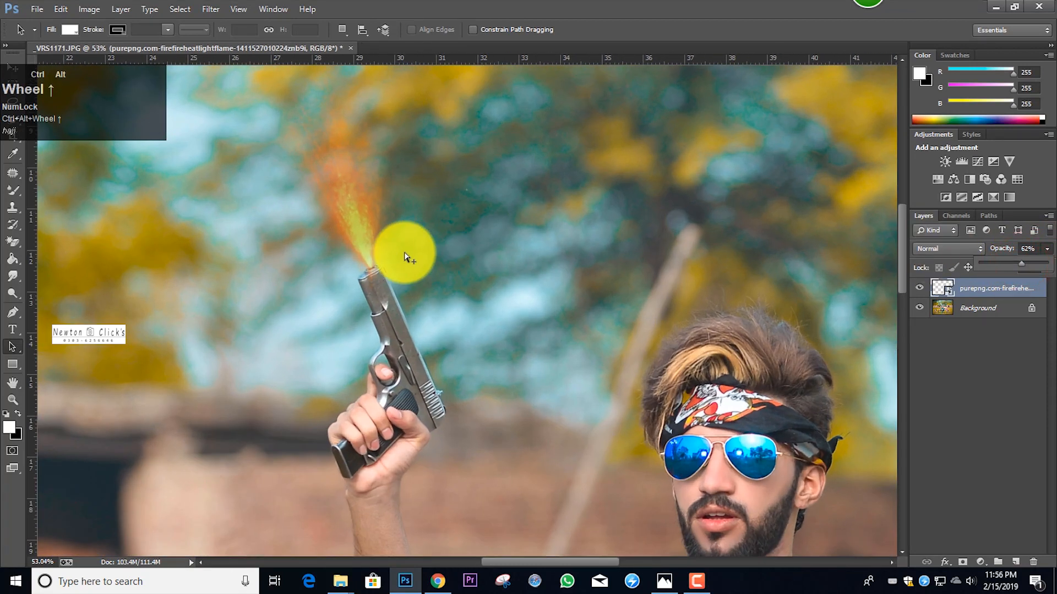
Merge the flame into the photo and shrink the image slightly with Camera Raw Lens Corrections to form a white border
scroll(405, 256, "down", 6, "ctrl")
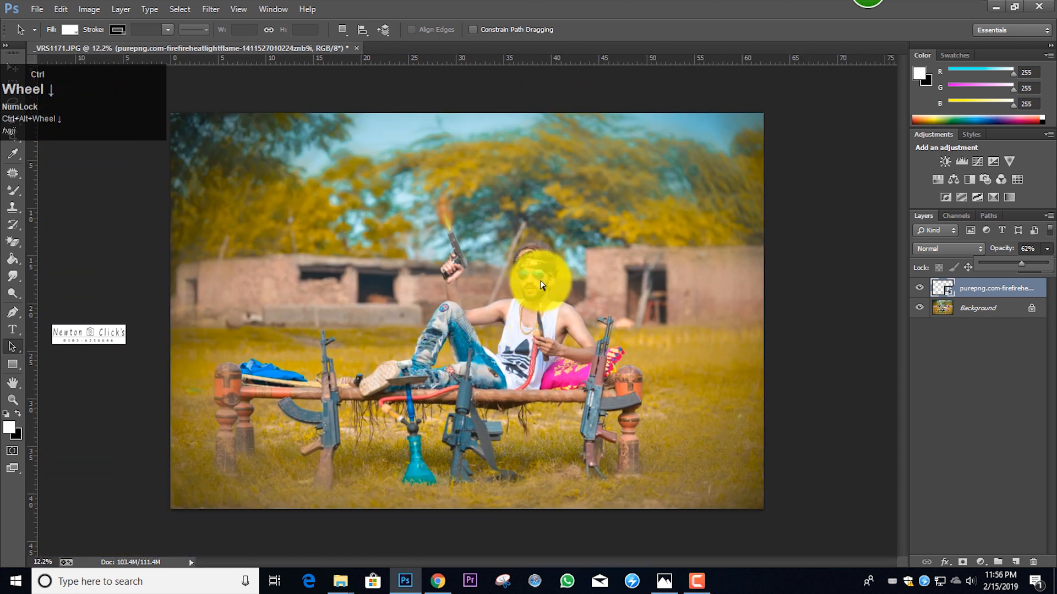
key("ctrl+shift+e")
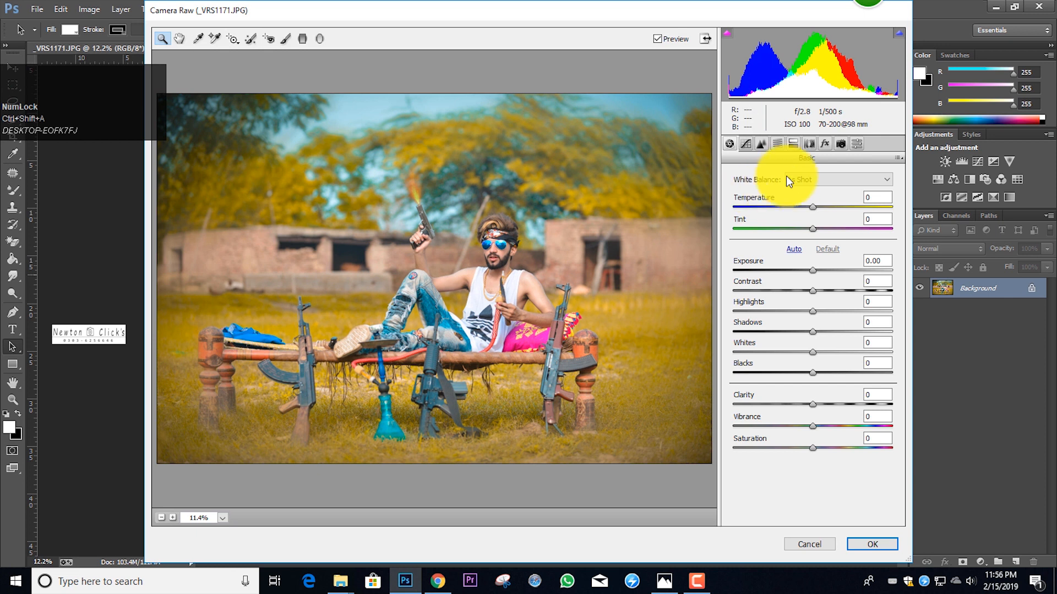
left_click(808, 143)
left_click(812, 368)
left_click_drag(812, 367, 808, 368)
left_click(873, 545)
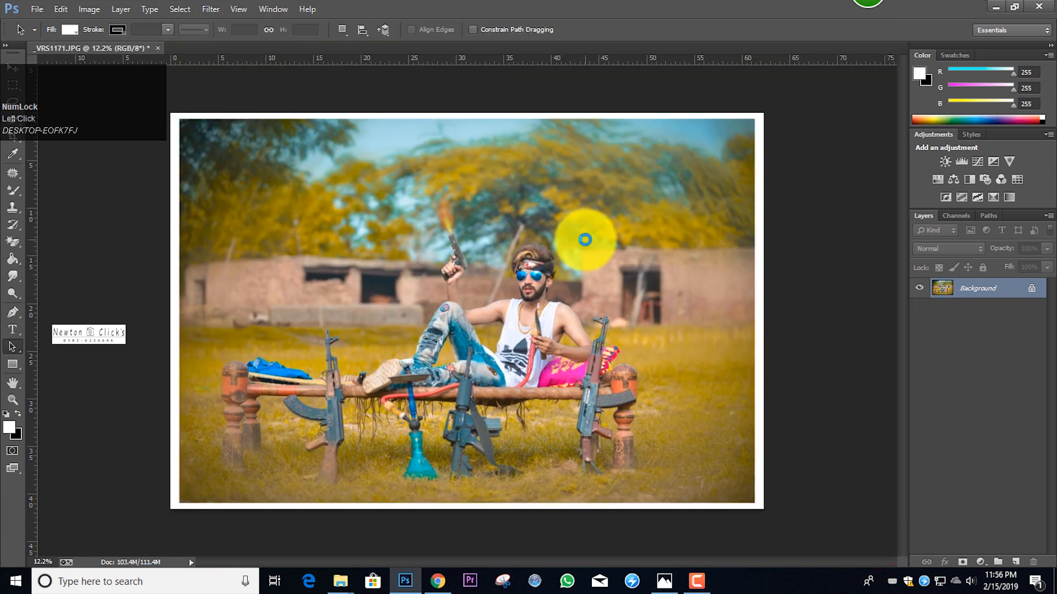
Open the Camera Raw filter on the white-bordered photo
key("shift+ctrl+a")
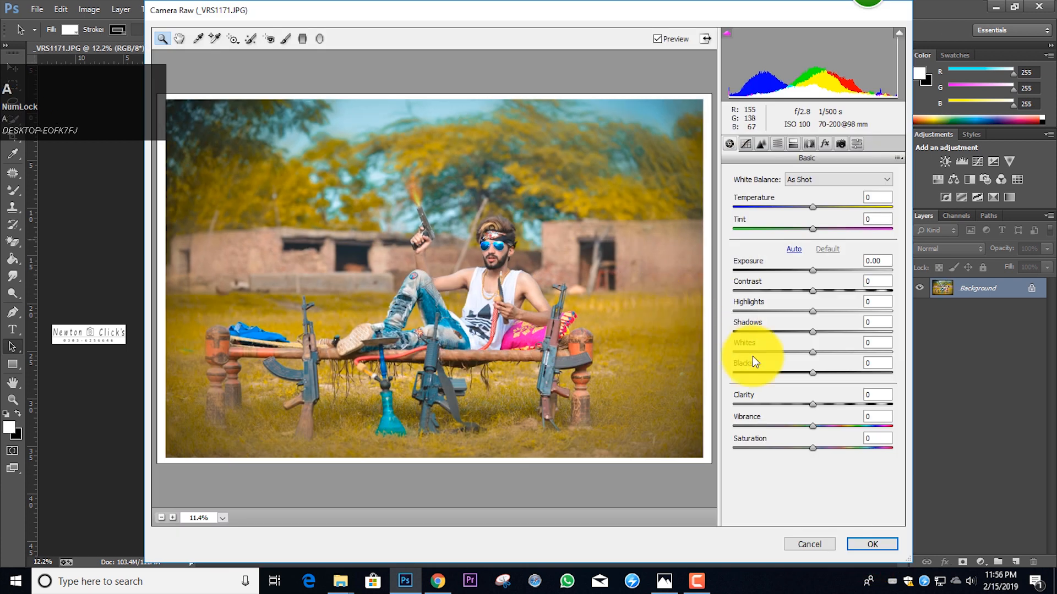